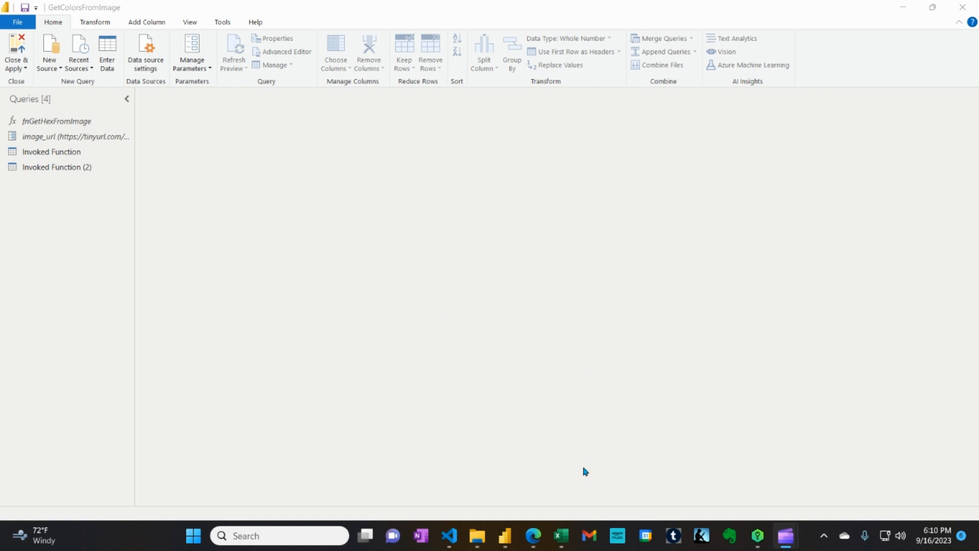
Switch to Edge and go to the beginning of the Medium article "Building a color palette generator in Python"
{"action": "left_click", "coordinate": [533, 536]}
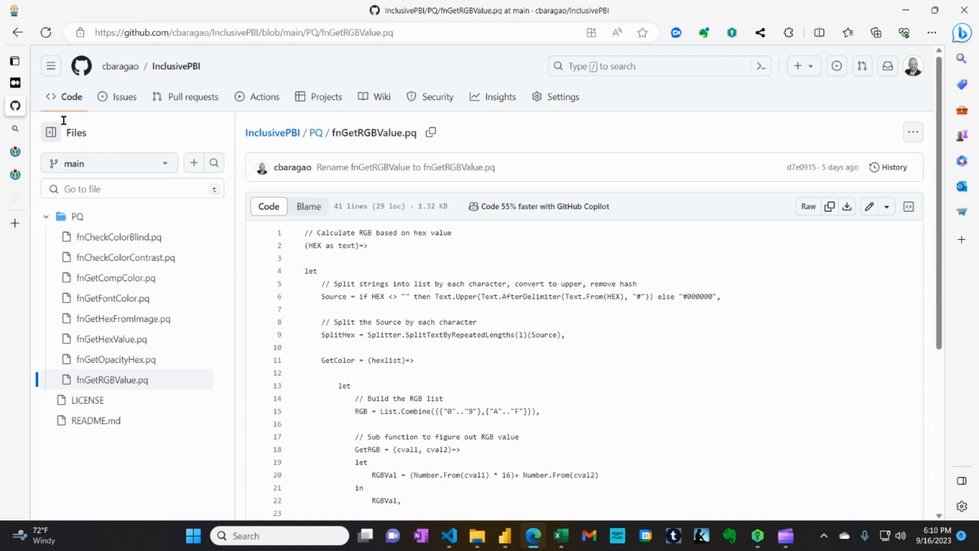
{"action": "left_click", "coordinate": [16, 85]}
{"action": "scroll", "coordinate": [316, 316], "scroll_direction": "up", "scroll_amount": 20}
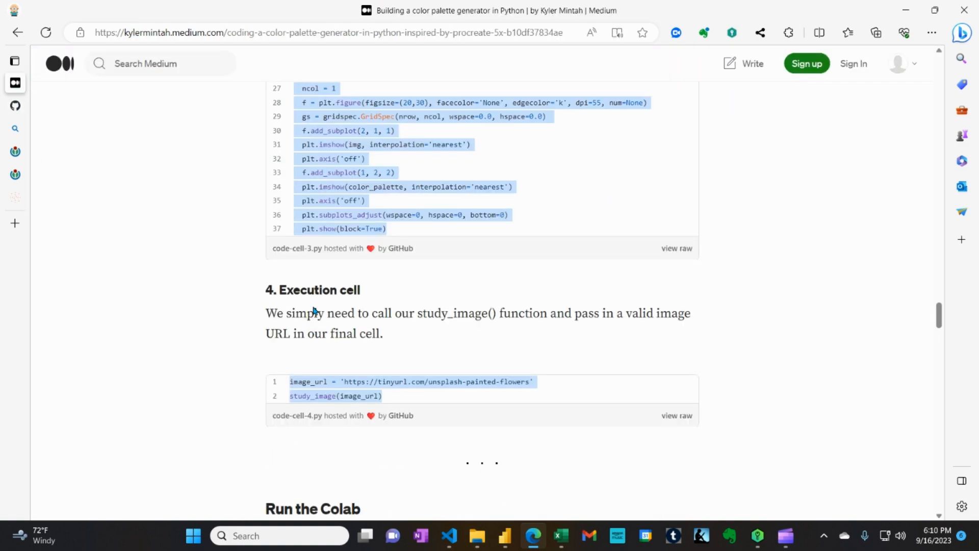
{"action": "scroll", "coordinate": [306, 296], "scroll_direction": "up", "scroll_amount": 20}
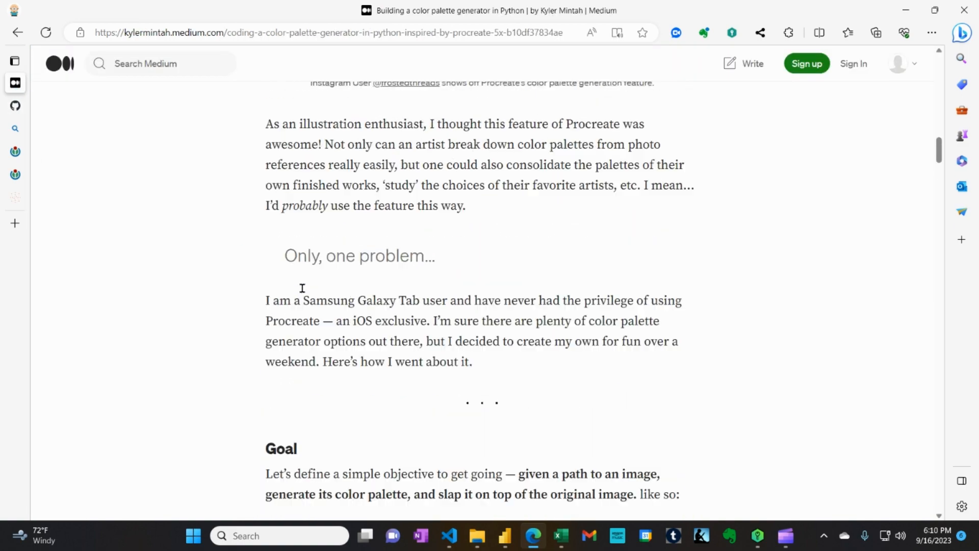
{"action": "scroll", "coordinate": [303, 288], "scroll_direction": "up", "scroll_amount": 5}
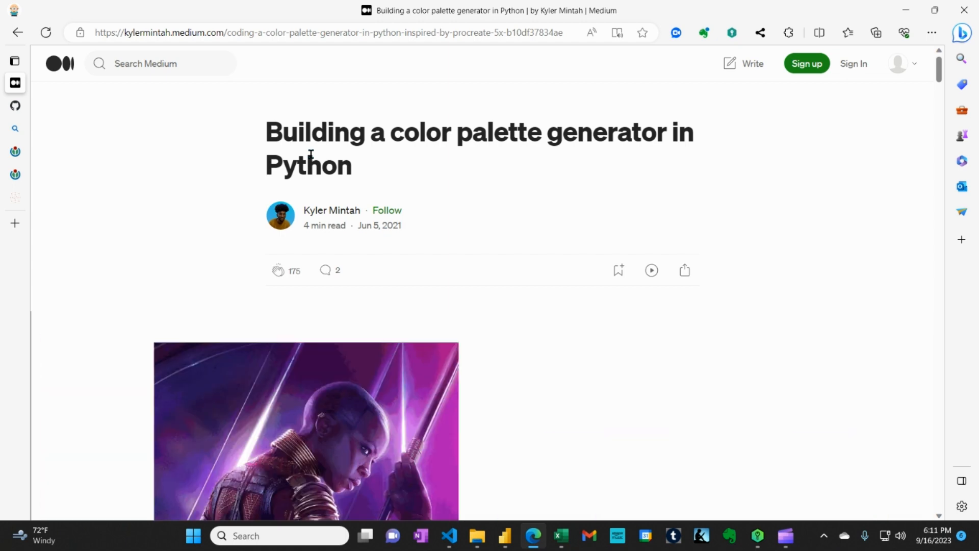
Read through the article's introduction, goal and Google Colab setup as far as the Python modules code cell
{"action": "scroll", "coordinate": [311, 153], "scroll_direction": "down", "scroll_amount": 8}
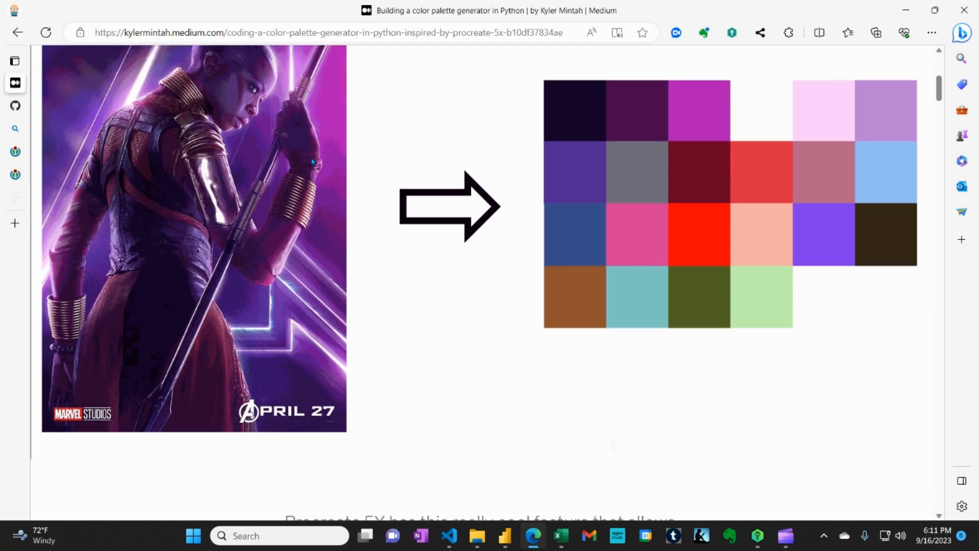
{"action": "scroll", "coordinate": [313, 161], "scroll_direction": "down", "scroll_amount": 15}
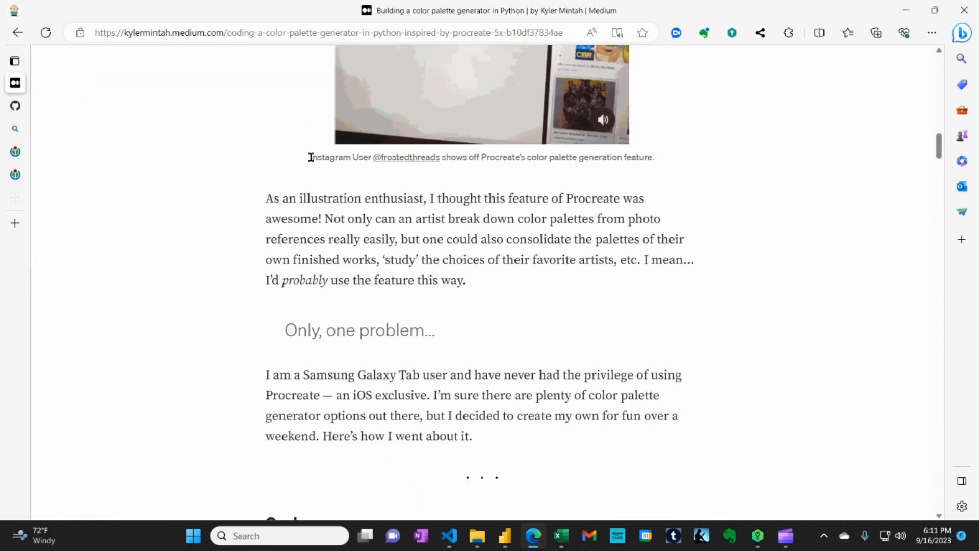
{"action": "scroll", "coordinate": [312, 158], "scroll_direction": "down", "scroll_amount": 10}
{"action": "scroll", "coordinate": [313, 161], "scroll_direction": "down", "scroll_amount": 14}
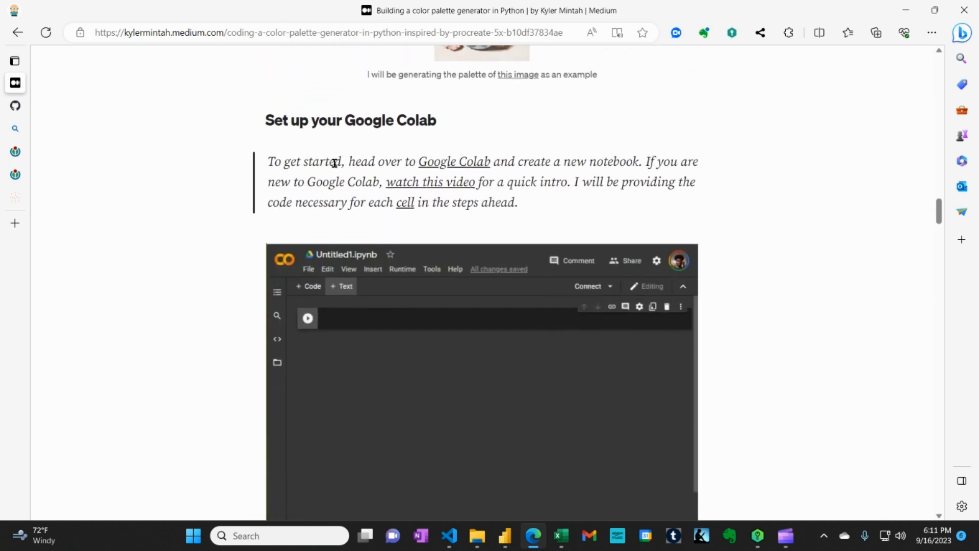
{"action": "scroll", "coordinate": [335, 167], "scroll_direction": "down", "scroll_amount": 10}
{"action": "scroll", "coordinate": [336, 167], "scroll_direction": "down", "scroll_amount": 4}
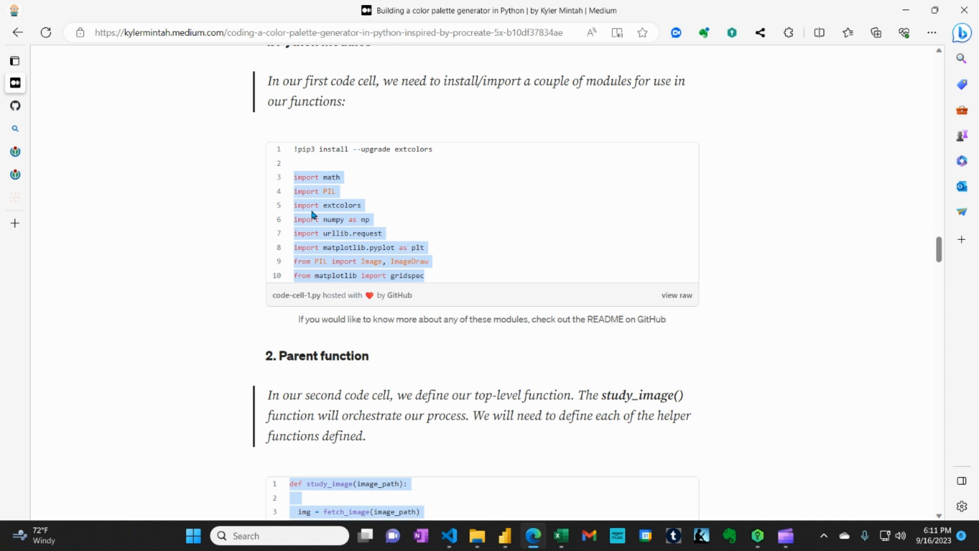
Examine the article's module imports, study_image() parent function, execution cell and the generated image with its color palette
{"action": "left_click", "coordinate": [399, 224]}
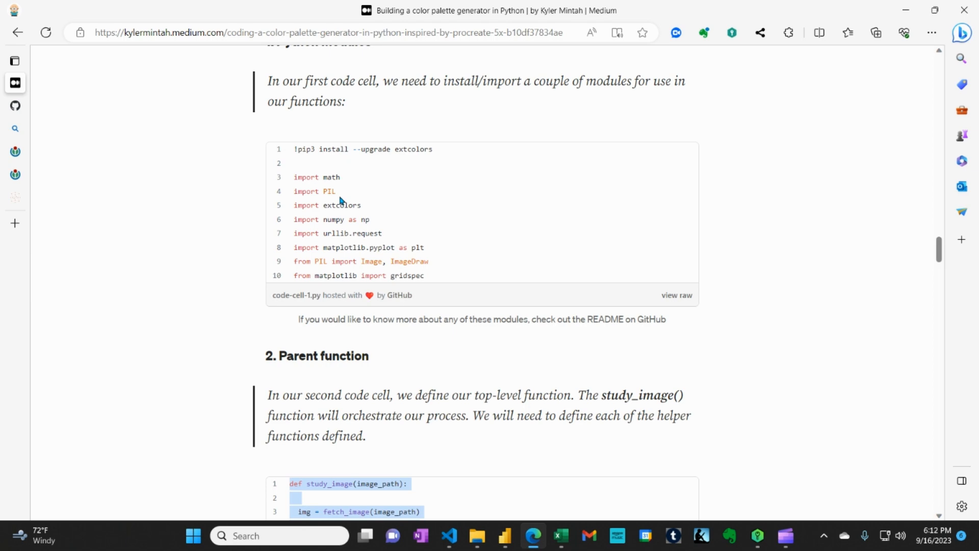
{"action": "scroll", "coordinate": [342, 200], "scroll_direction": "down", "scroll_amount": 15}
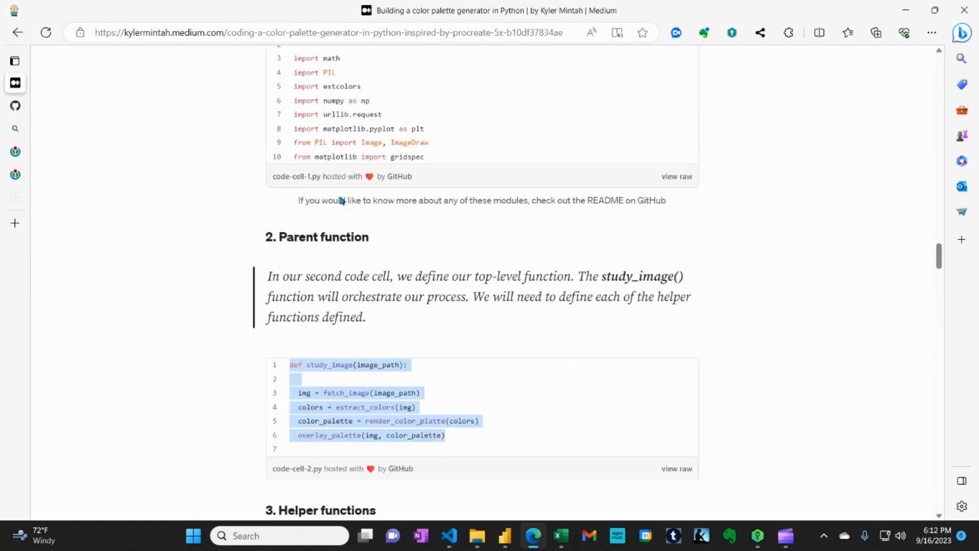
{"action": "scroll", "coordinate": [346, 205], "scroll_direction": "down", "scroll_amount": 15}
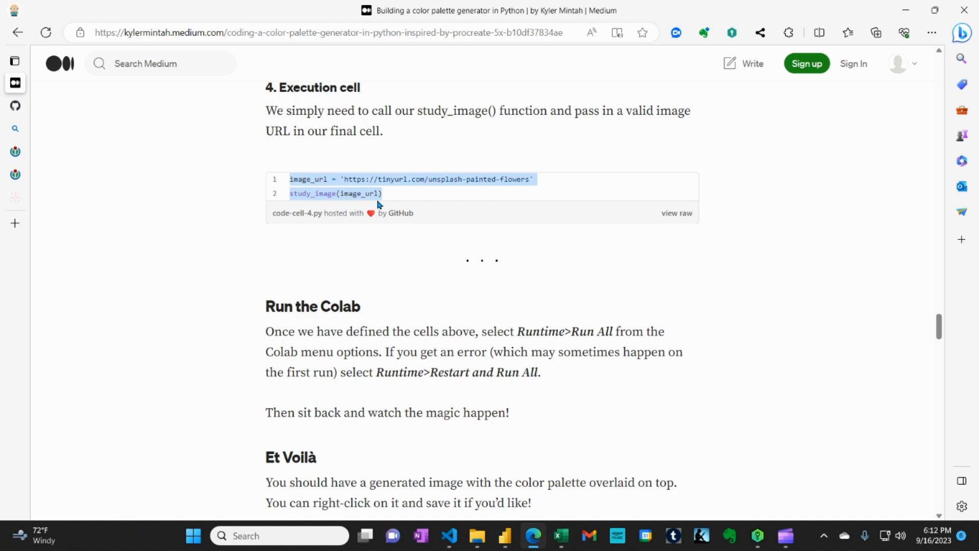
{"action": "scroll", "coordinate": [379, 204], "scroll_direction": "up", "scroll_amount": 4}
{"action": "scroll", "coordinate": [379, 204], "scroll_direction": "down", "scroll_amount": 15}
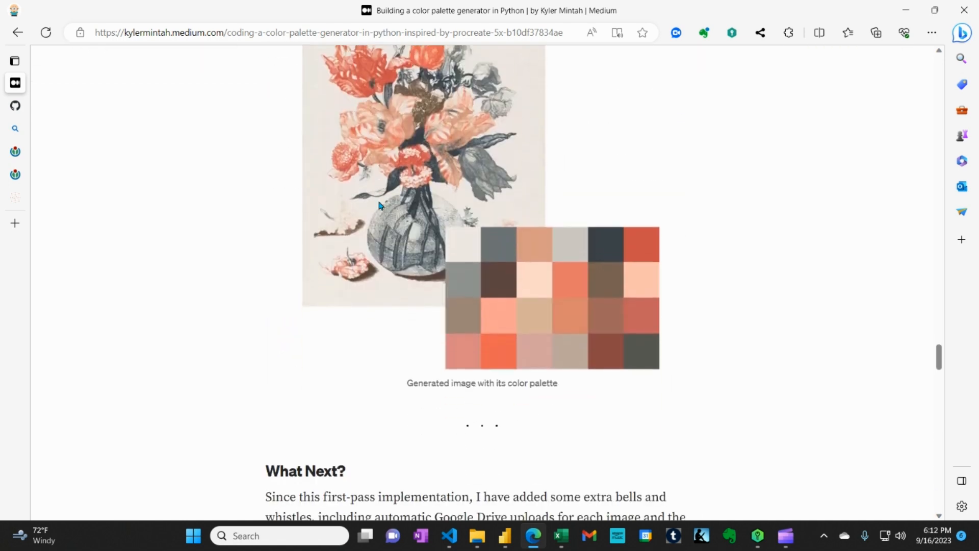
{"action": "scroll", "coordinate": [379, 204], "scroll_direction": "up", "scroll_amount": 4}
{"action": "scroll", "coordinate": [379, 204], "scroll_direction": "down", "scroll_amount": 3}
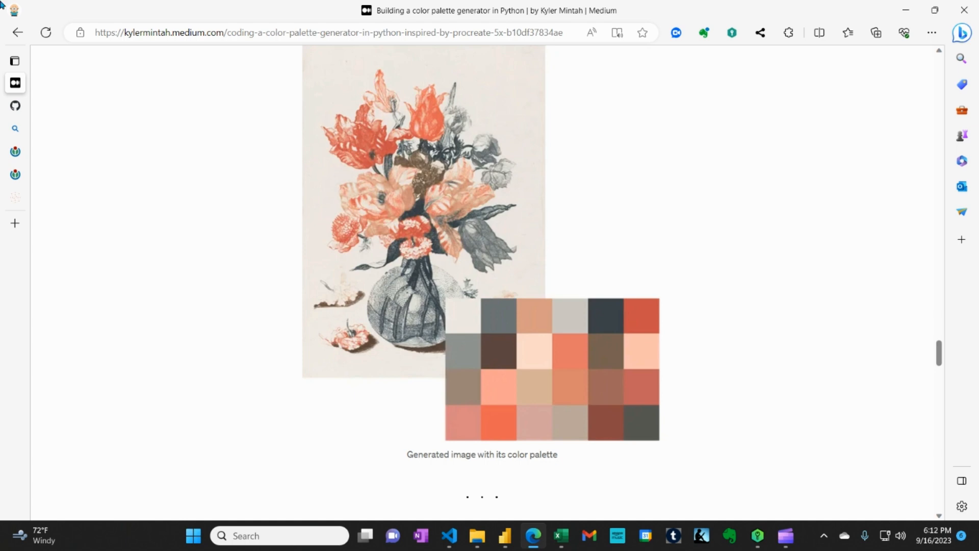
{"action": "scroll", "coordinate": [446, 210], "scroll_direction": "up", "scroll_amount": 8}
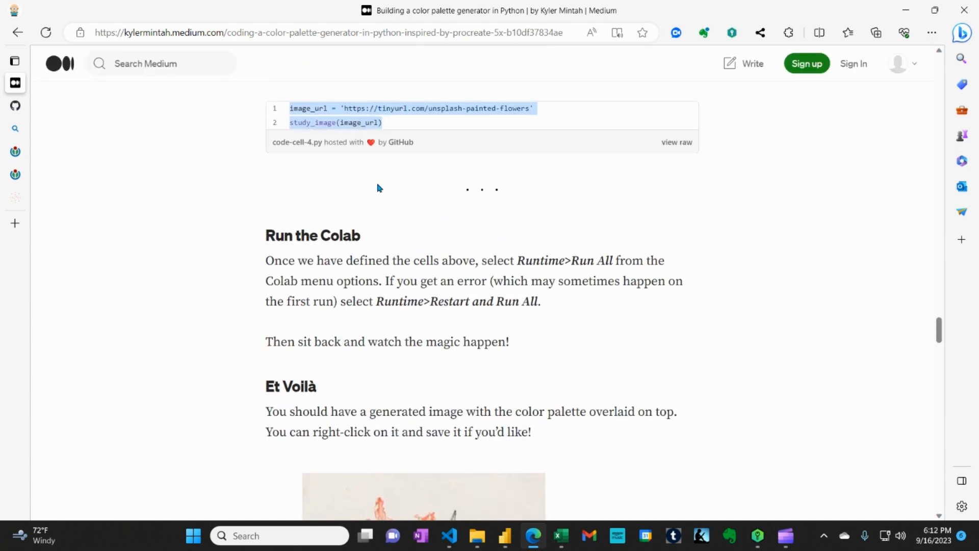
Switch to the Power Query Editor of GetColorsFromImage and open the fnGetHexFromImage function's documentation
{"action": "mouse_move", "coordinate": [496, 545]}
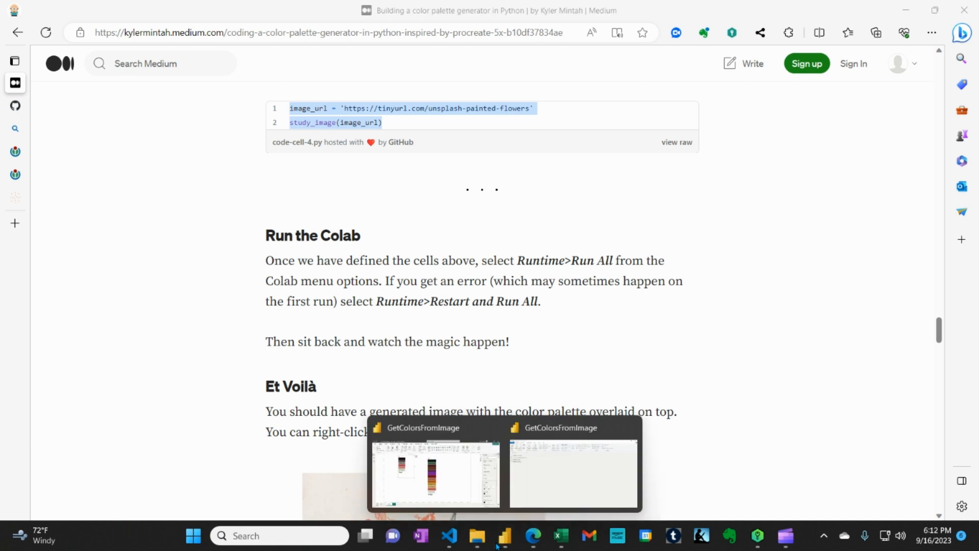
{"action": "left_click", "coordinate": [548, 476]}
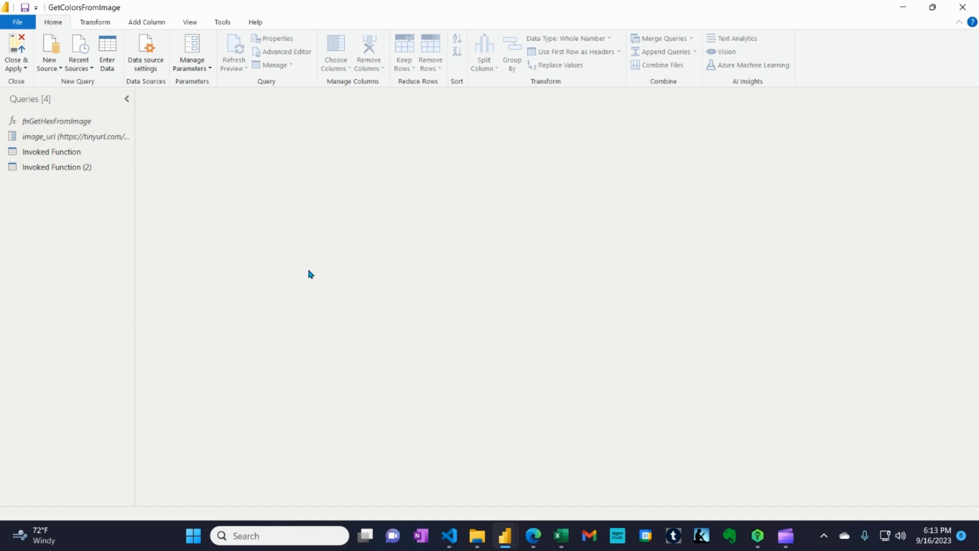
{"action": "left_click", "coordinate": [85, 127]}
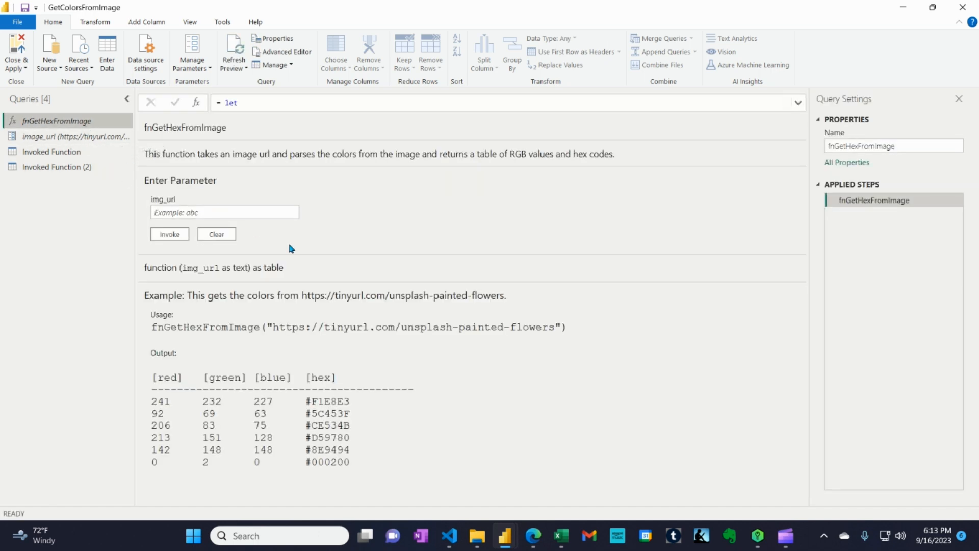
Switch to Edge and examine the Self-Service-BI blog post on writing documentation for custom M functions, including its metadata code samples
{"action": "left_click", "coordinate": [540, 535]}
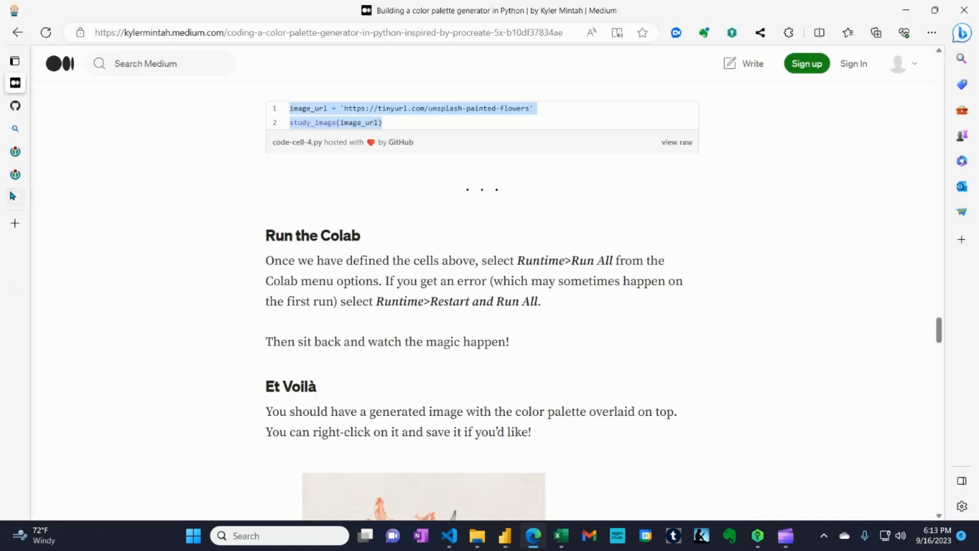
{"action": "left_click", "coordinate": [15, 200]}
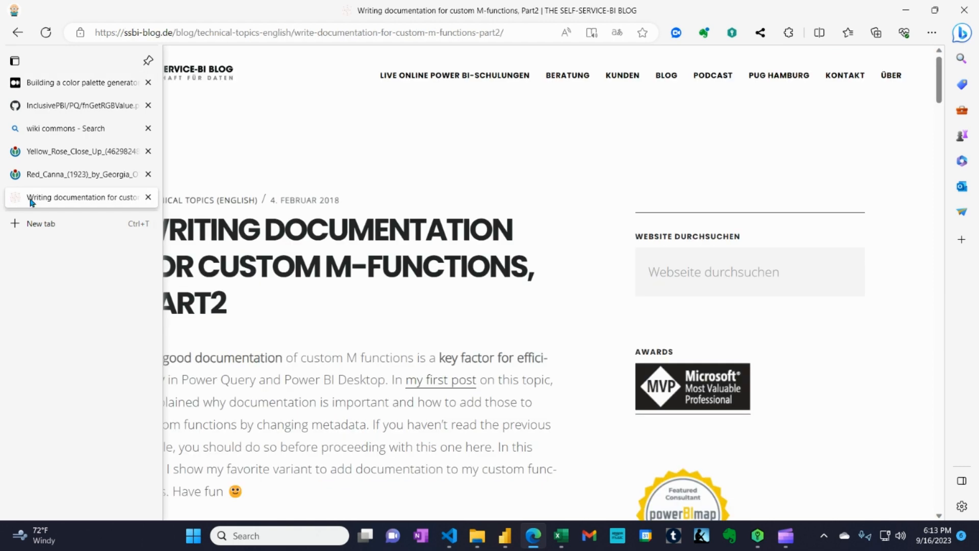
{"action": "scroll", "coordinate": [408, 213], "scroll_direction": "down", "scroll_amount": 4}
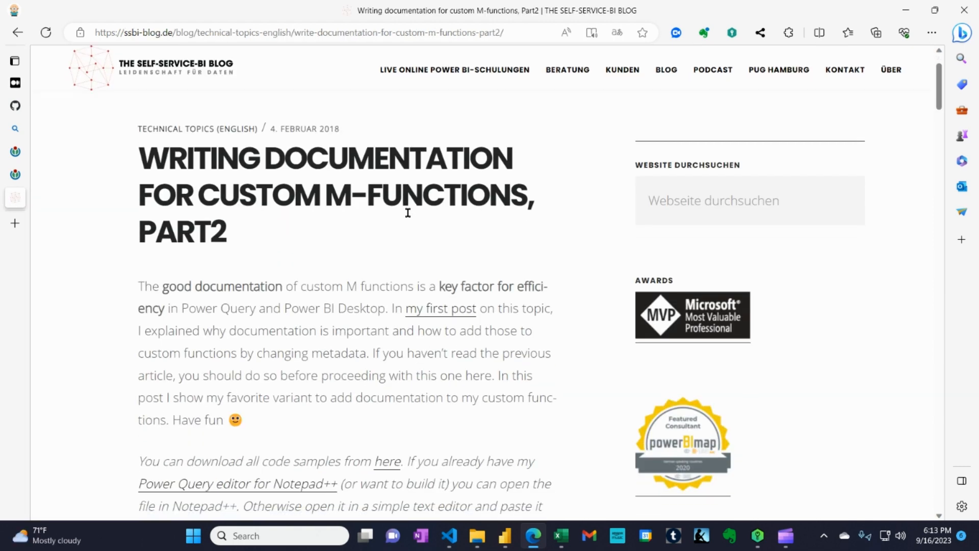
{"action": "scroll", "coordinate": [408, 213], "scroll_direction": "down", "scroll_amount": 13}
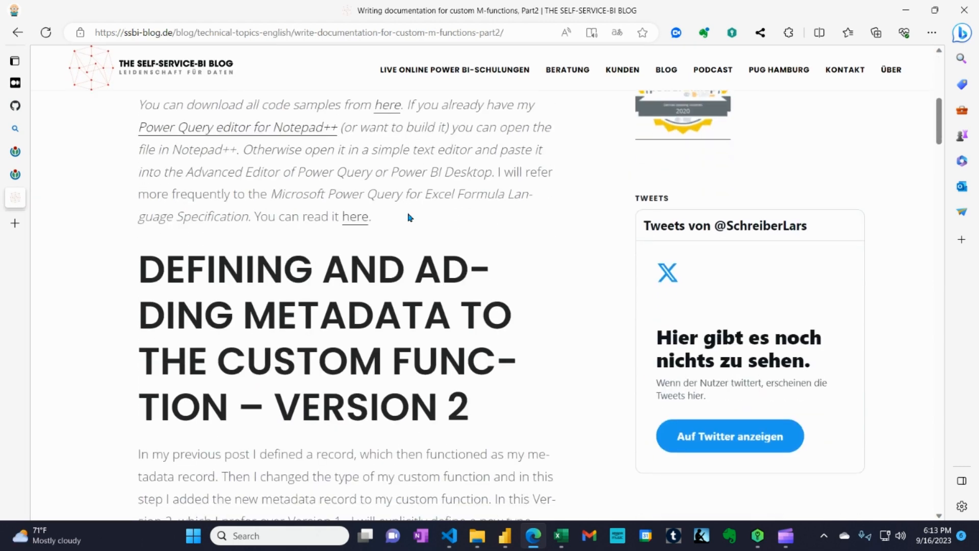
{"action": "scroll", "coordinate": [408, 213], "scroll_direction": "down", "scroll_amount": 18}
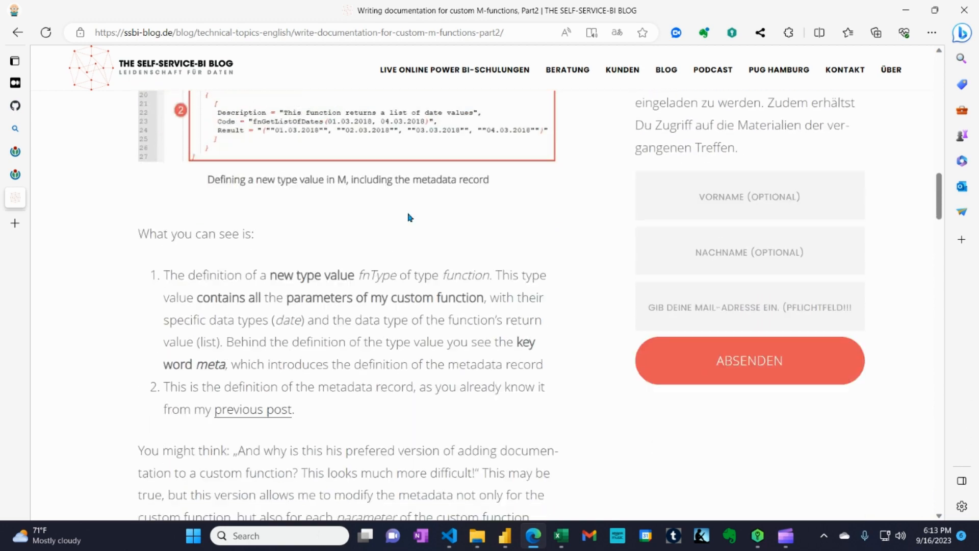
{"action": "scroll", "coordinate": [411, 218], "scroll_direction": "down", "scroll_amount": 10}
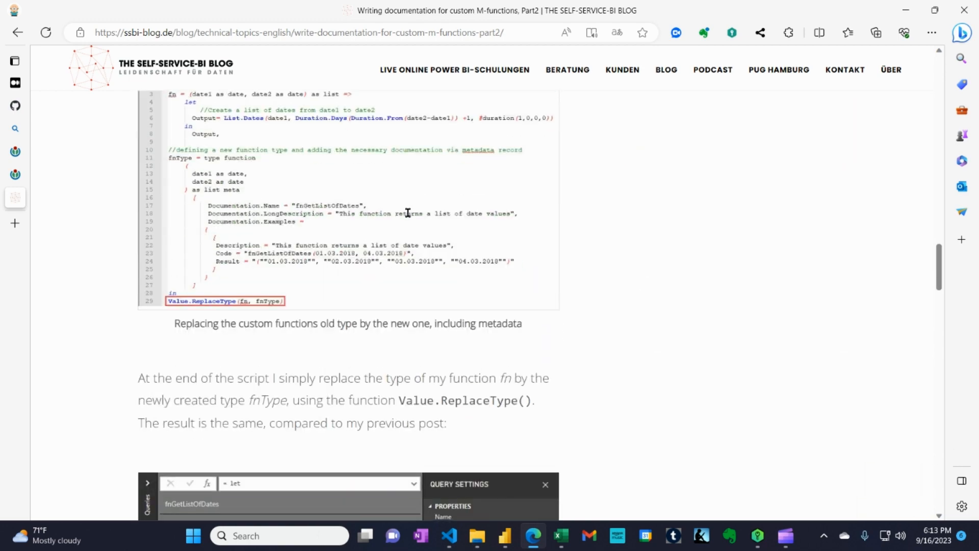
{"action": "scroll", "coordinate": [409, 217], "scroll_direction": "down", "scroll_amount": 4}
{"action": "scroll", "coordinate": [408, 218], "scroll_direction": "up", "scroll_amount": 11}
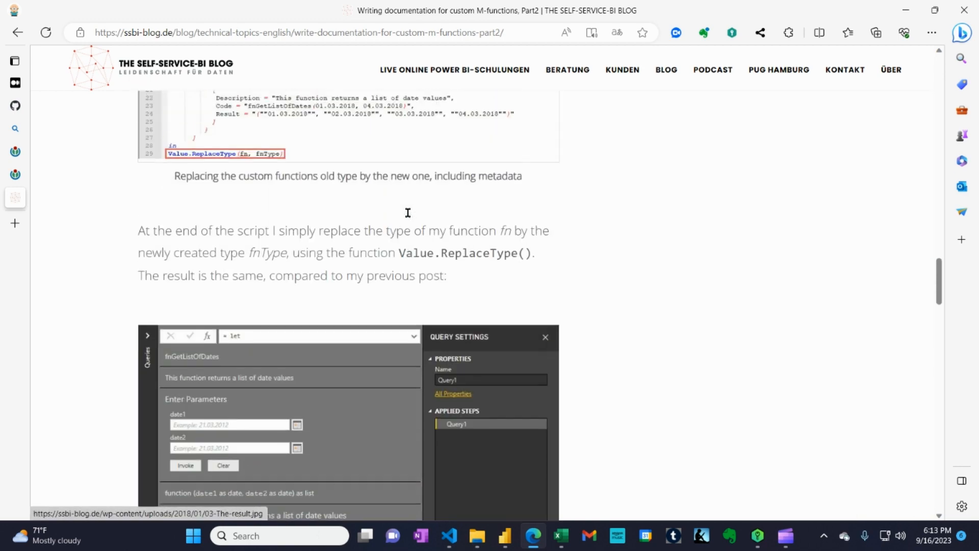
{"action": "scroll", "coordinate": [410, 217], "scroll_direction": "down", "scroll_amount": 5}
{"action": "scroll", "coordinate": [408, 217], "scroll_direction": "down", "scroll_amount": 15}
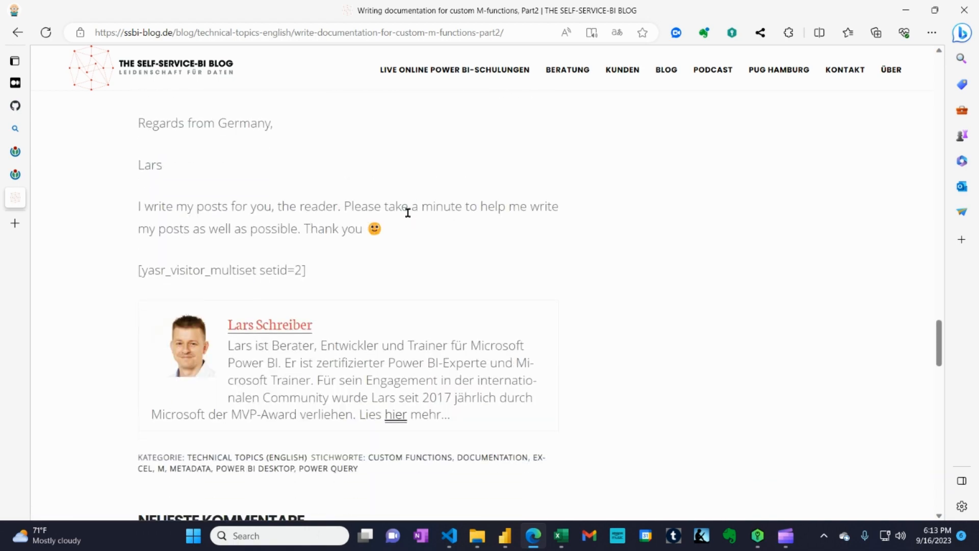
{"action": "scroll", "coordinate": [408, 215], "scroll_direction": "up", "scroll_amount": 20}
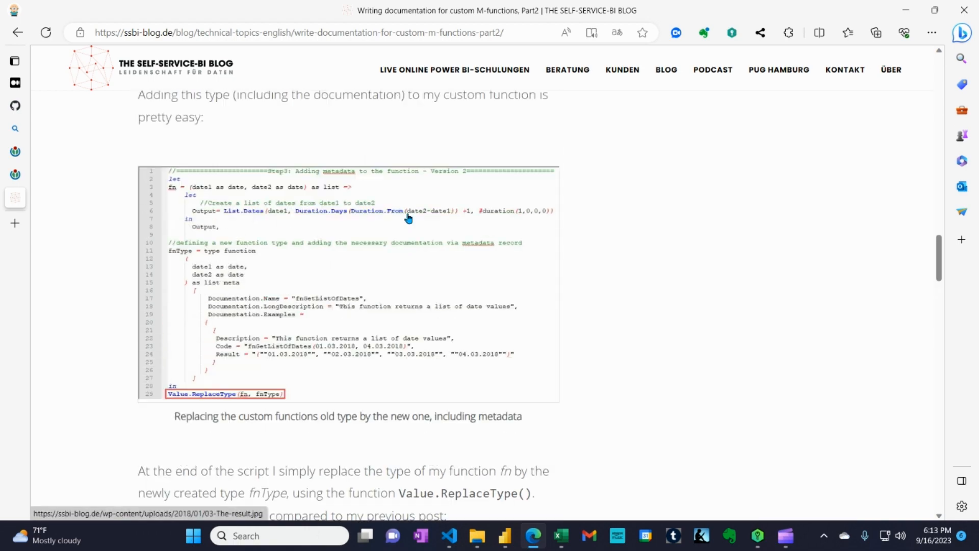
{"action": "scroll", "coordinate": [408, 218], "scroll_direction": "up", "scroll_amount": 5}
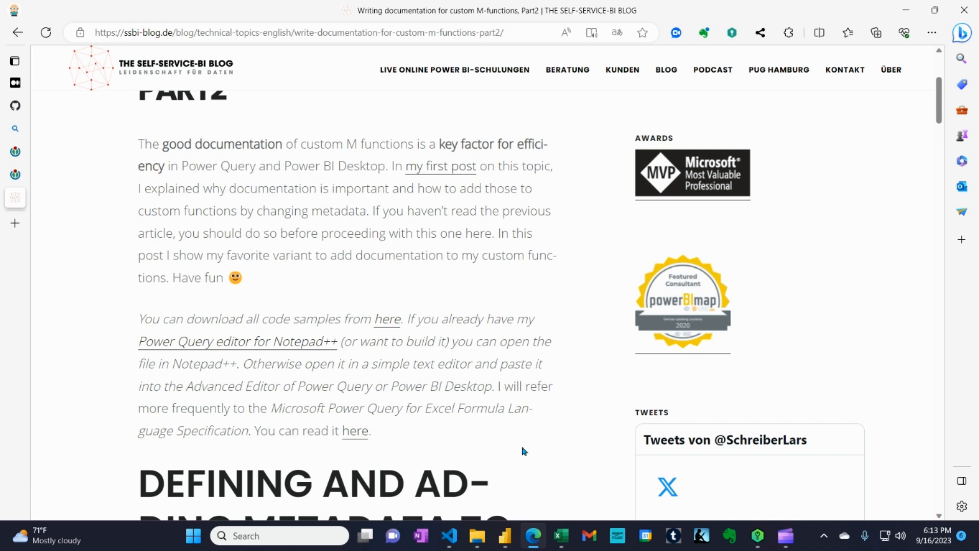
Return to the Power Query Editor and review the usage example and output in the fnGetHexFromImage documentation
{"action": "mouse_move", "coordinate": [515, 536]}
{"action": "left_click", "coordinate": [558, 483]}
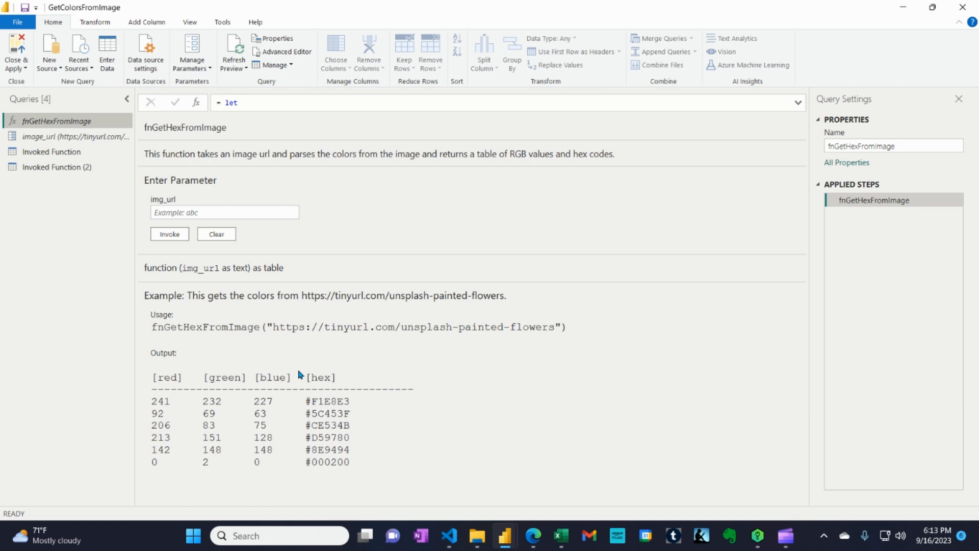
{"action": "left_click", "coordinate": [86, 139]}
{"action": "right_click", "coordinate": [86, 143]}
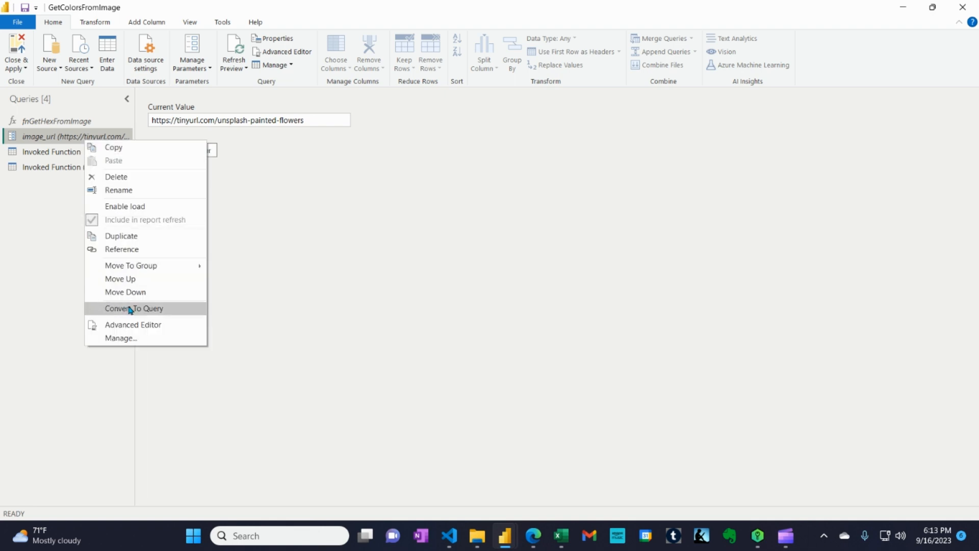
{"action": "left_click", "coordinate": [131, 324]}
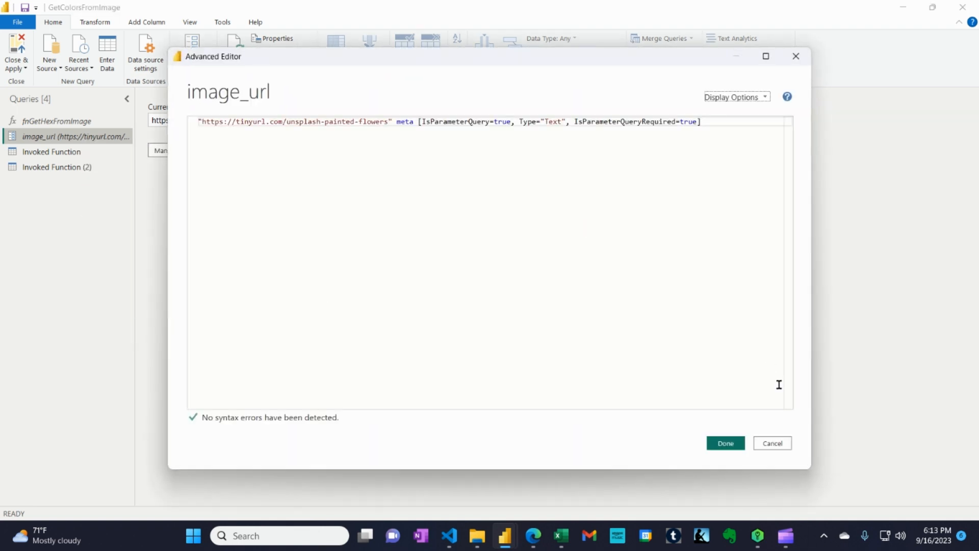
{"action": "left_click", "coordinate": [777, 443]}
Open the code of the fnGetHexFromImage function and examine its Python imports, color extraction functions and img_url substitution
{"action": "right_click", "coordinate": [43, 126]}
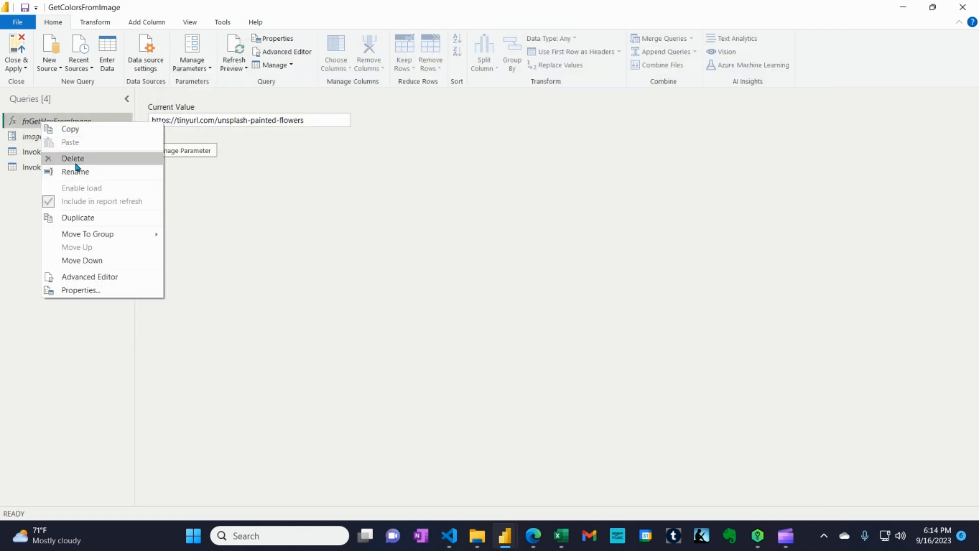
{"action": "left_click", "coordinate": [87, 275]}
{"action": "left_click", "coordinate": [432, 271]}
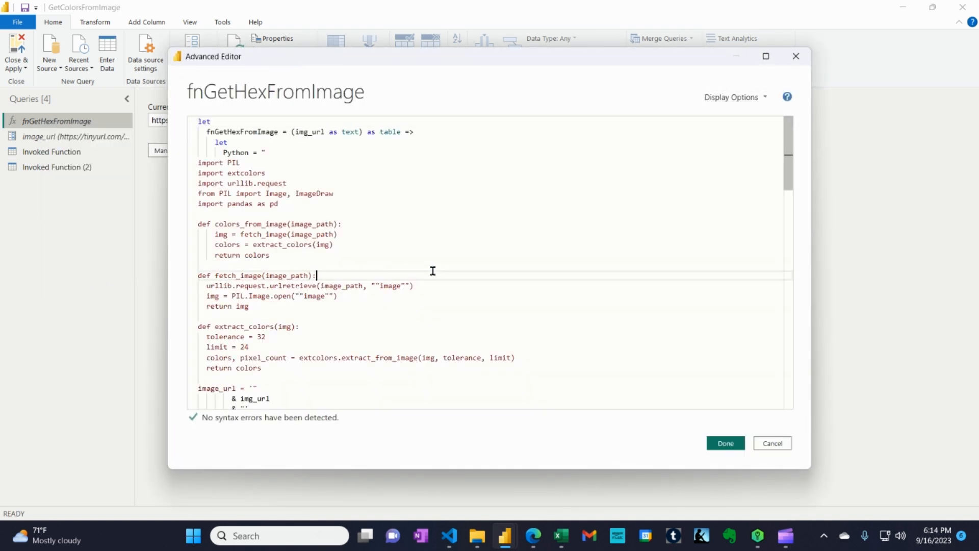
{"action": "key", "text": "ctrl+plus"}
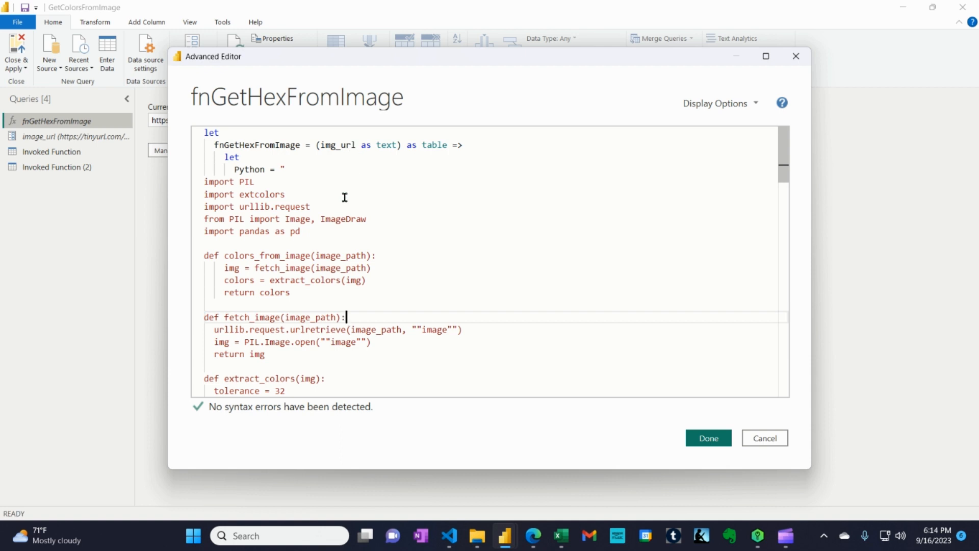
{"action": "scroll", "coordinate": [282, 225], "scroll_direction": "down", "scroll_amount": 3}
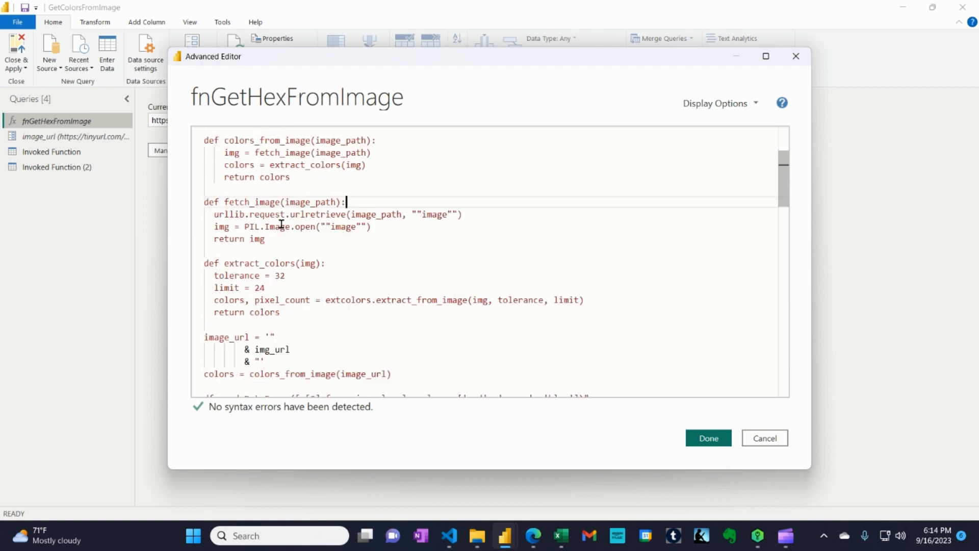
{"action": "scroll", "coordinate": [281, 225], "scroll_direction": "down", "scroll_amount": 1}
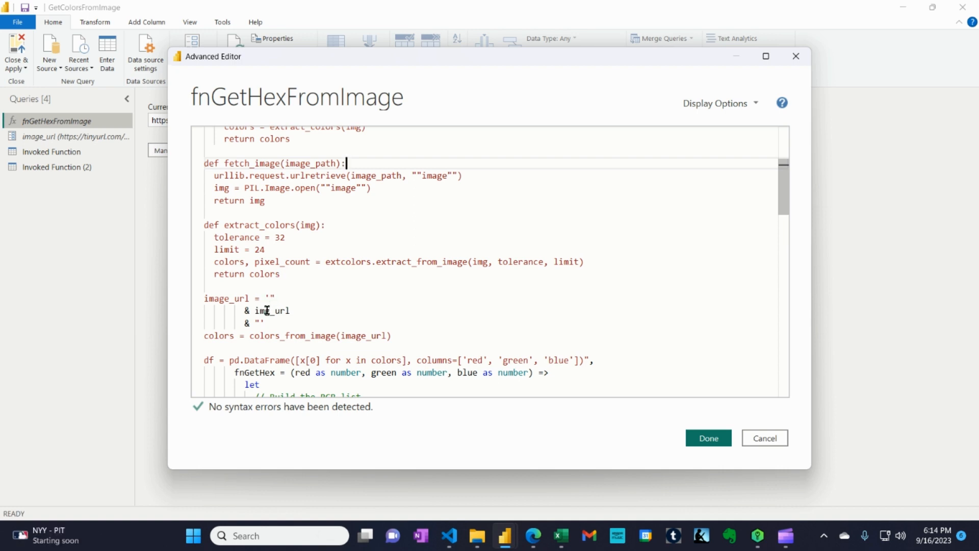
{"action": "mouse_move", "coordinate": [260, 310]}
{"action": "scroll", "coordinate": [336, 289], "scroll_direction": "down", "scroll_amount": 2}
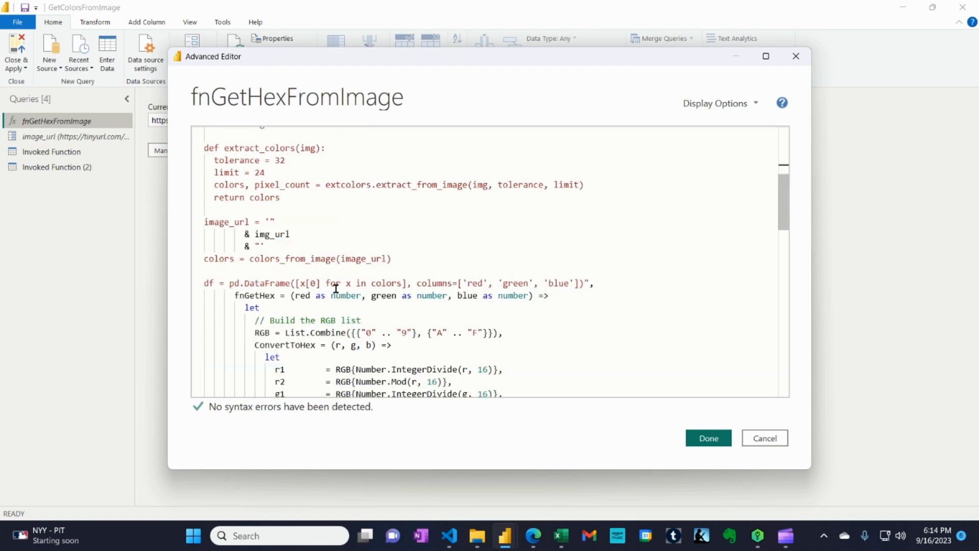
Insert a blank line above the fnGetHex definition and another above the Run step in the function's code
{"action": "scroll", "coordinate": [337, 260], "scroll_direction": "down", "scroll_amount": 3}
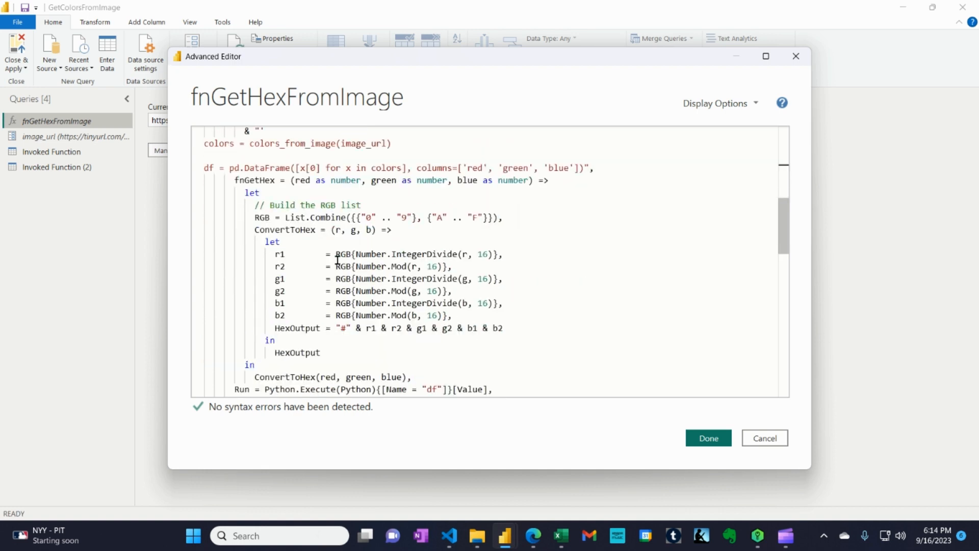
{"action": "left_click", "coordinate": [235, 179]}
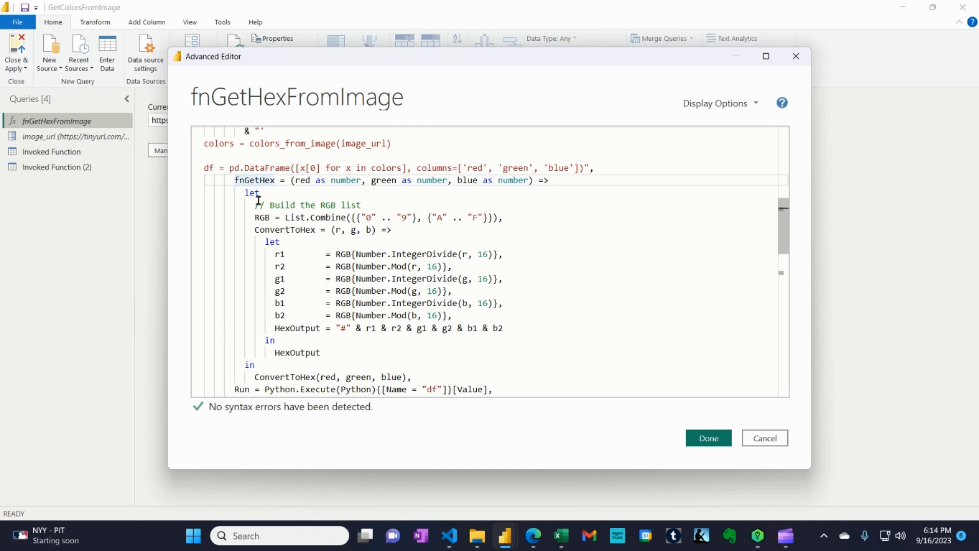
{"action": "key", "text": "Return"}
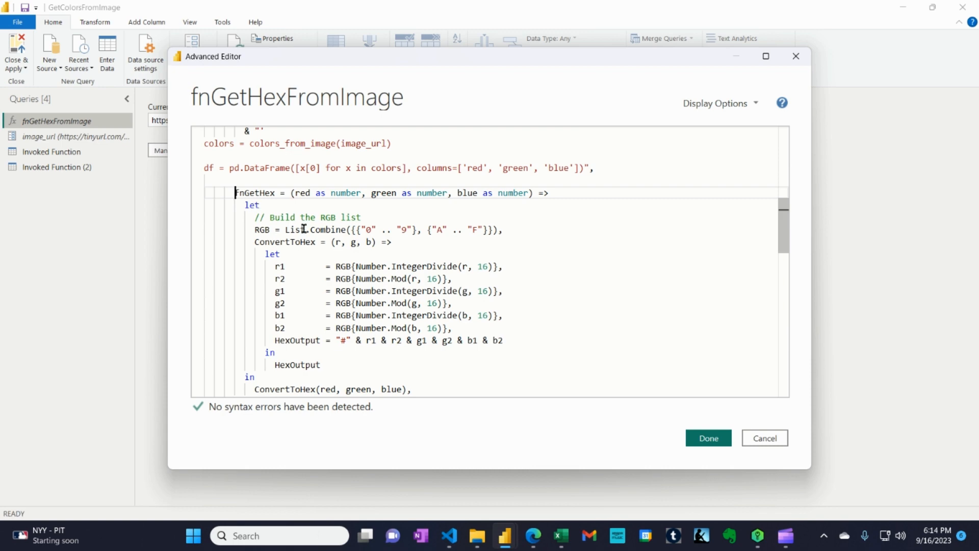
{"action": "scroll", "coordinate": [330, 263], "scroll_direction": "down", "scroll_amount": 3}
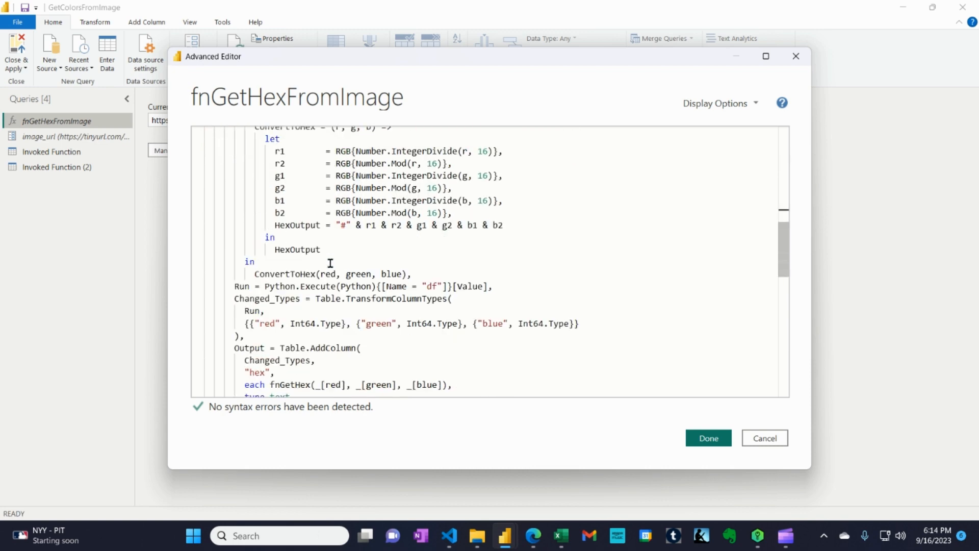
{"action": "scroll", "coordinate": [330, 263], "scroll_direction": "down", "scroll_amount": 2}
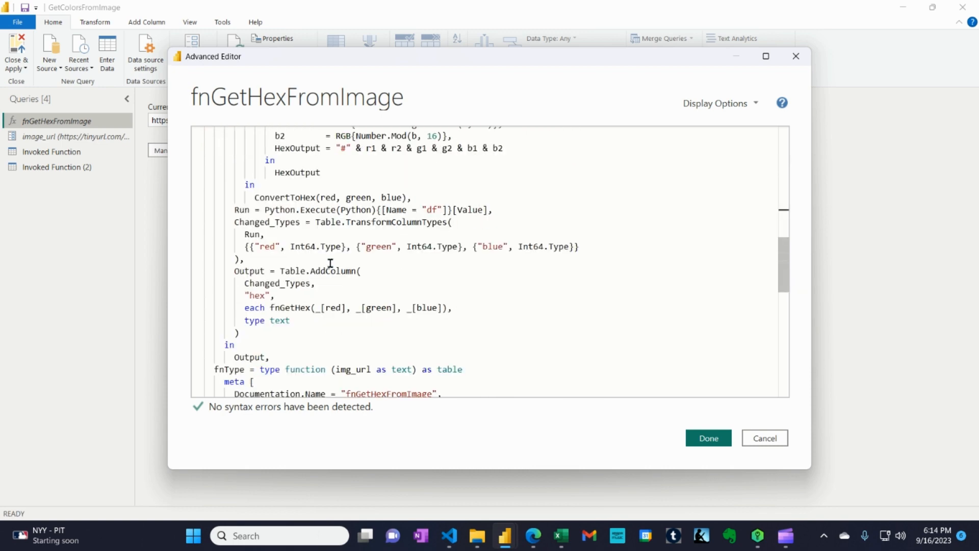
{"action": "left_click", "coordinate": [231, 209]}
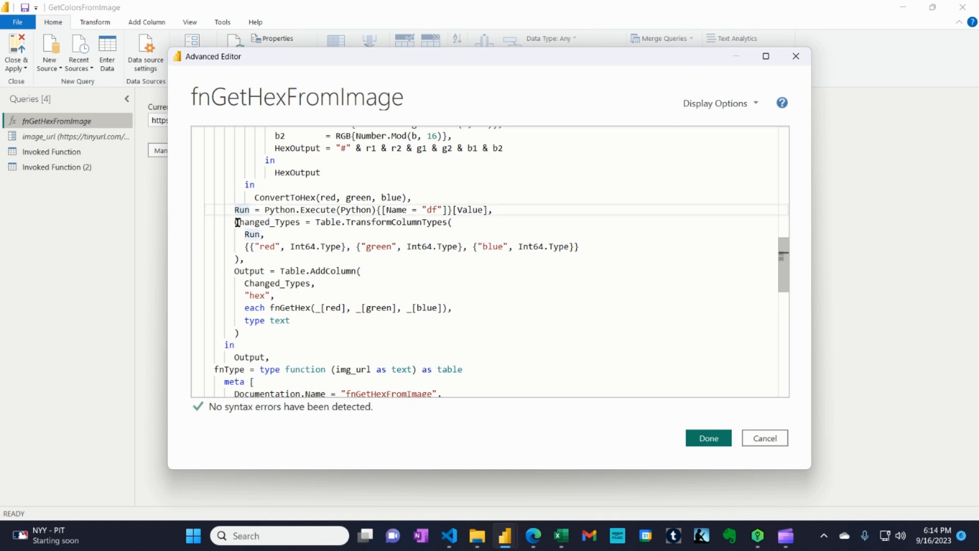
{"action": "key", "text": "Return"}
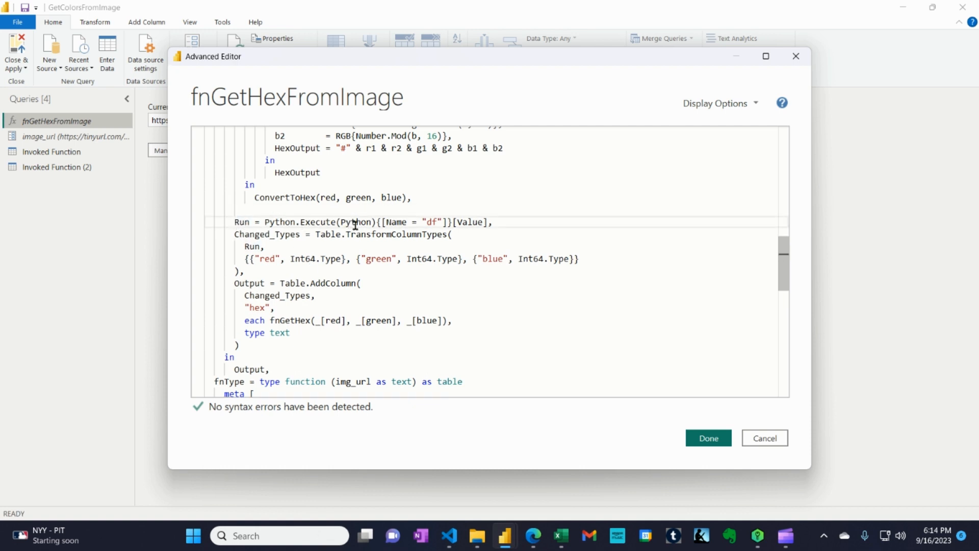
Review the Python.Execute call, the hex column step and the documentation metadata through the end of the code, and save the function's edits
{"action": "mouse_move", "coordinate": [365, 225]}
{"action": "mouse_move", "coordinate": [304, 223]}
{"action": "scroll", "coordinate": [391, 265], "scroll_direction": "down", "scroll_amount": 2}
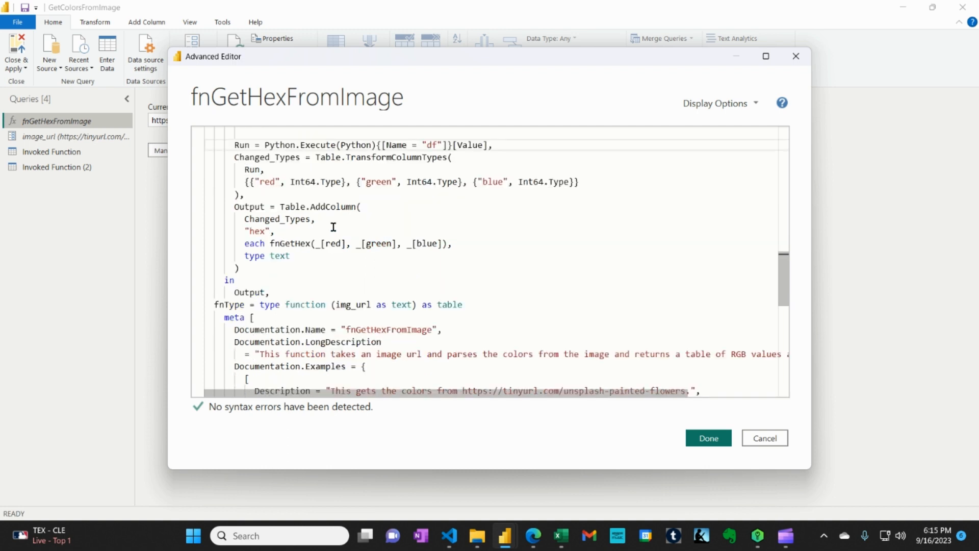
{"action": "scroll", "coordinate": [333, 227], "scroll_direction": "down", "scroll_amount": 1}
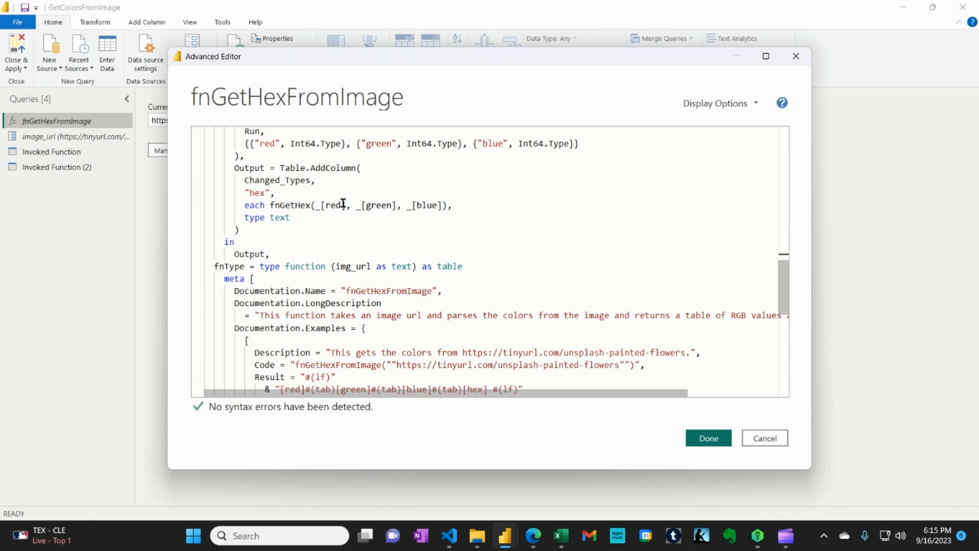
{"action": "scroll", "coordinate": [423, 250], "scroll_direction": "down", "scroll_amount": 3}
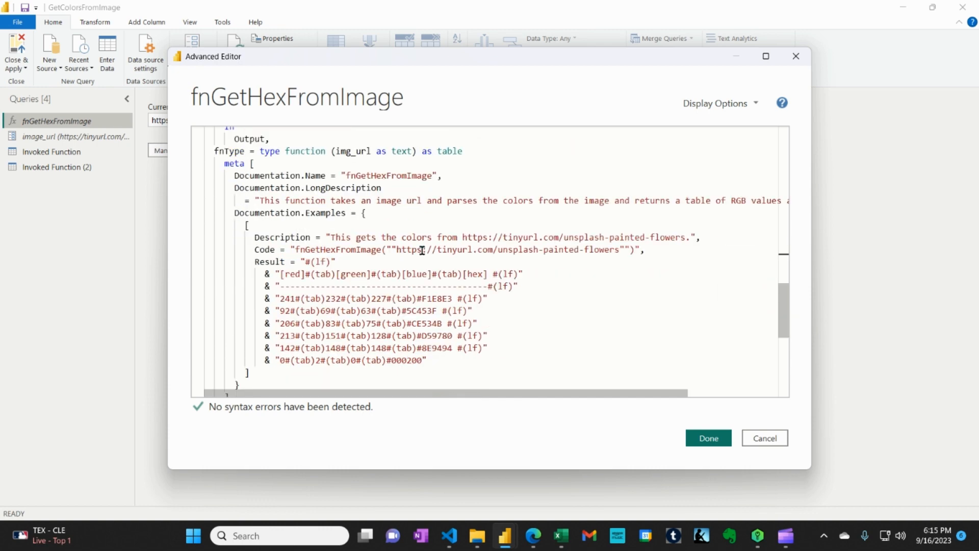
{"action": "scroll", "coordinate": [422, 251], "scroll_direction": "down", "scroll_amount": 2}
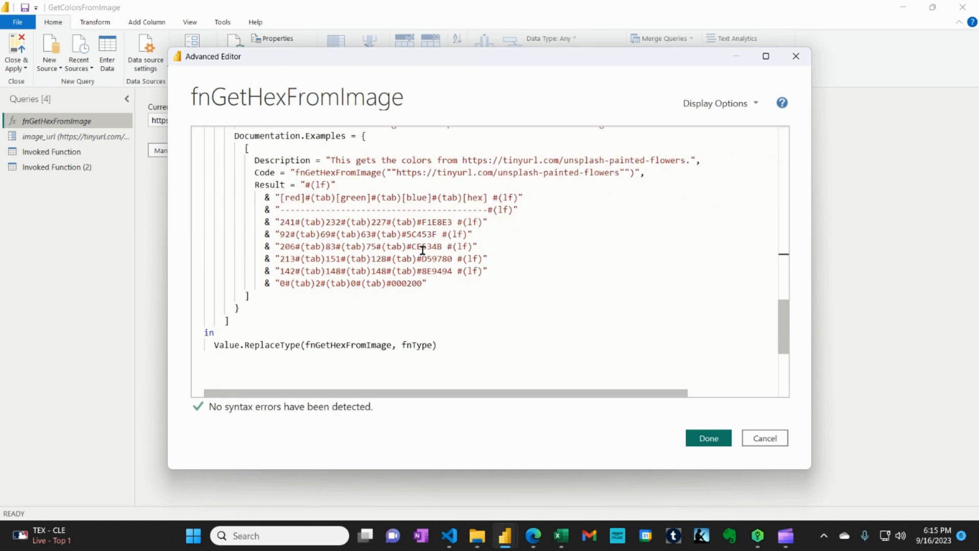
{"action": "scroll", "coordinate": [386, 221], "scroll_direction": "up", "scroll_amount": 4}
{"action": "scroll", "coordinate": [422, 253], "scroll_direction": "down", "scroll_amount": 6}
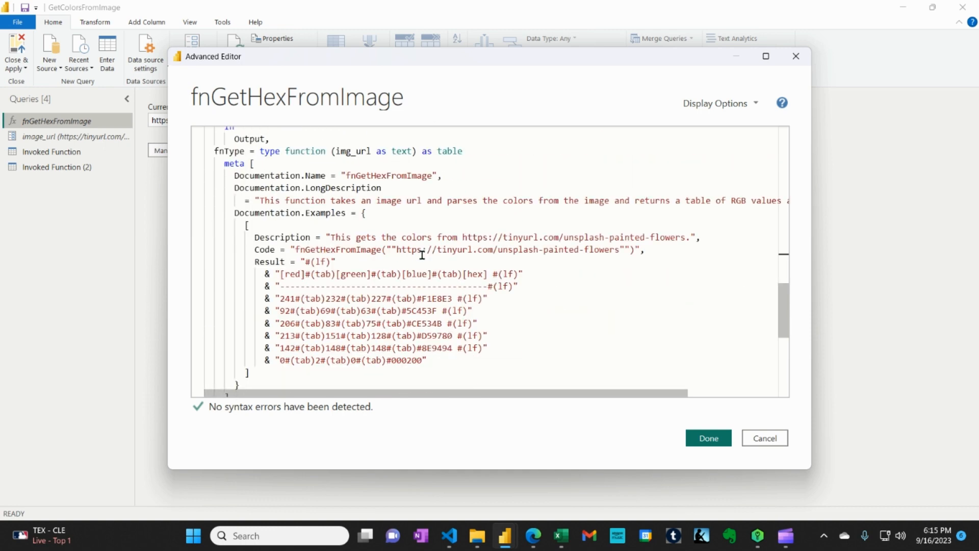
{"action": "left_click", "coordinate": [703, 438]}
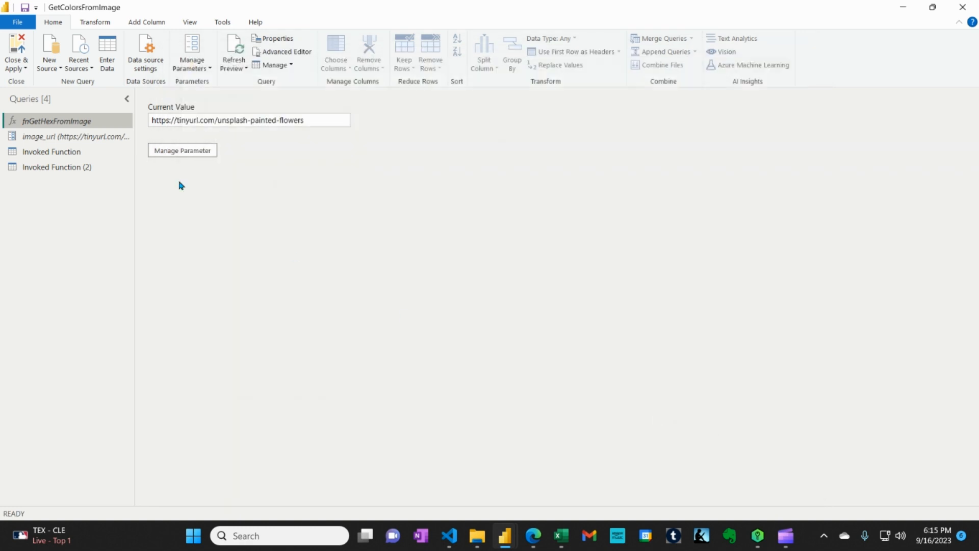
Open the Invoked Function query and inspect each value in its hex column
{"action": "left_click", "coordinate": [43, 153]}
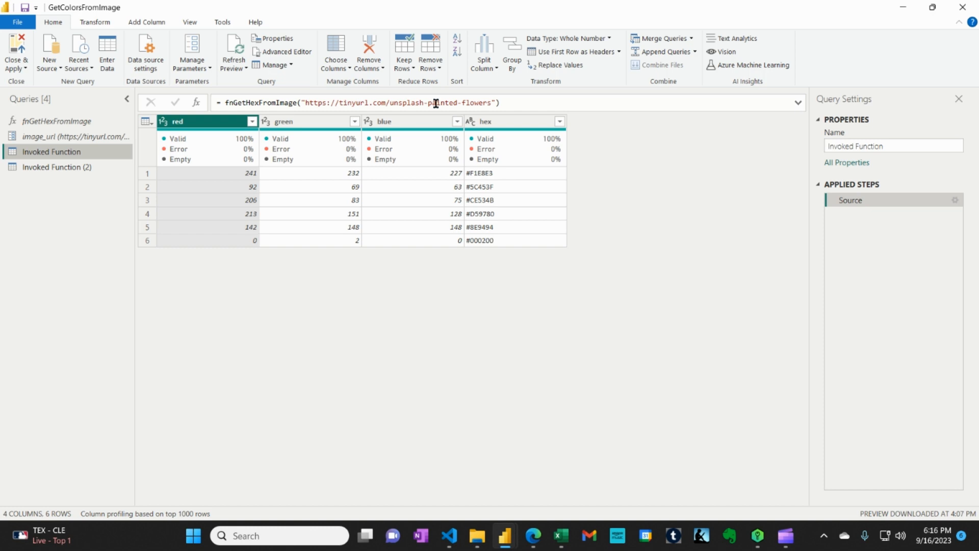
{"action": "left_click", "coordinate": [506, 173]}
{"action": "left_click", "coordinate": [509, 187]}
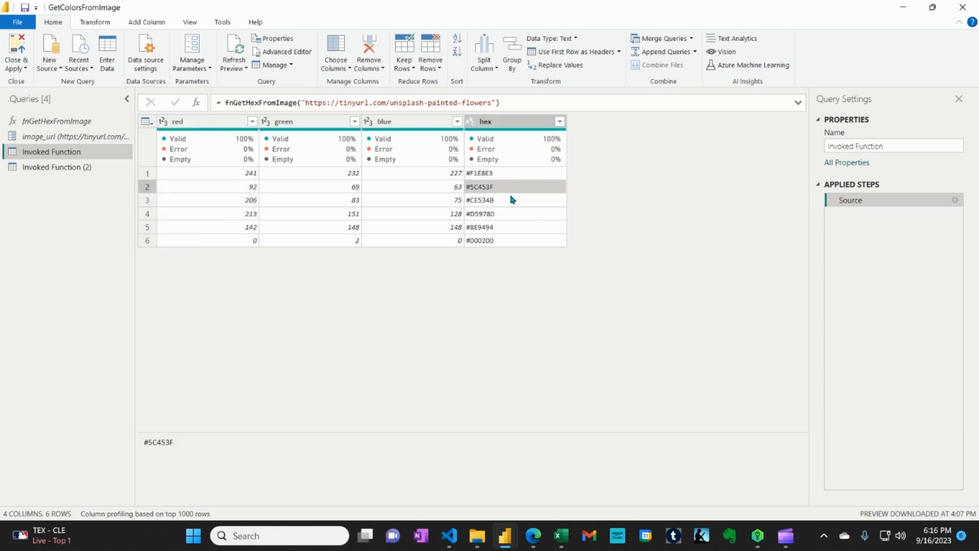
{"action": "left_click", "coordinate": [509, 202]}
{"action": "left_click", "coordinate": [510, 214]}
{"action": "left_click", "coordinate": [512, 233]}
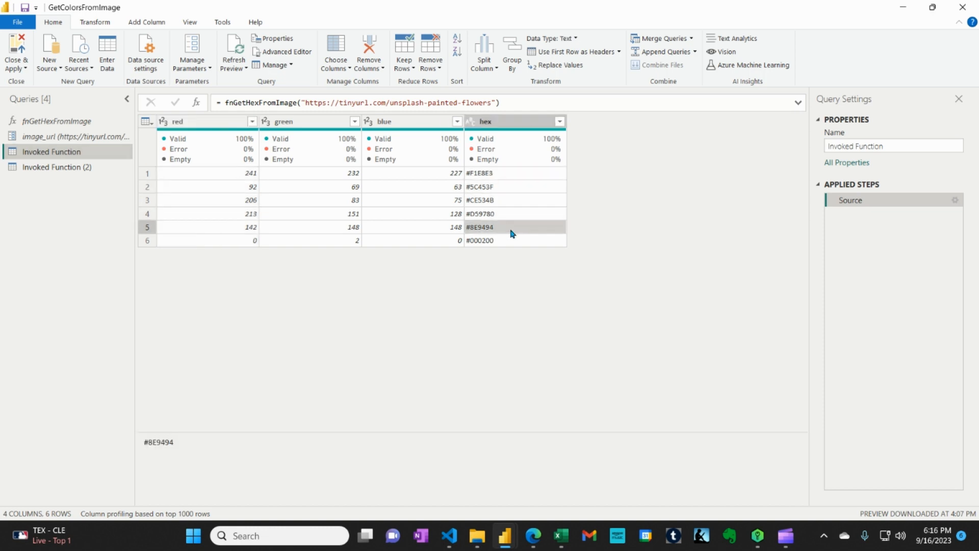
{"action": "left_click", "coordinate": [512, 242]}
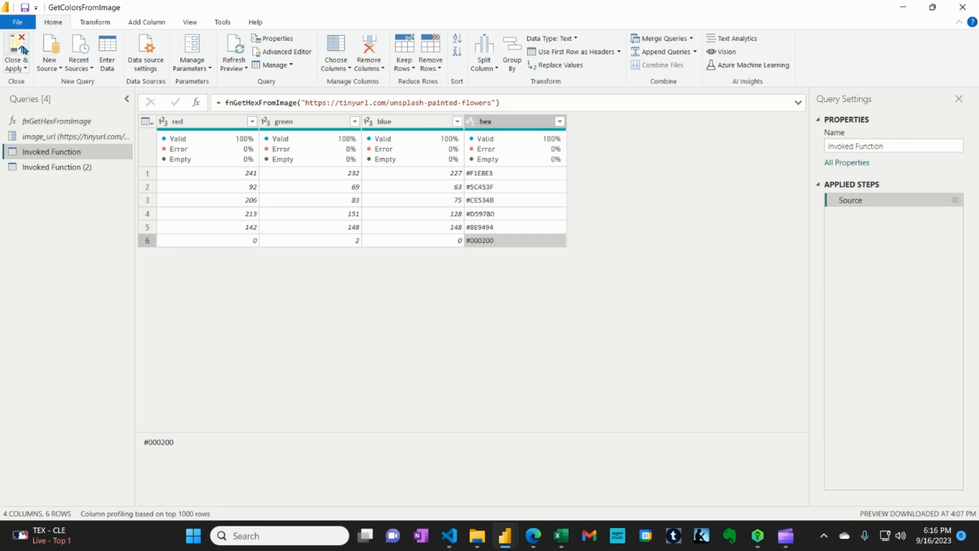
Apply the query changes to the report and switch to Edge to view the flower image and palette in the color palette generator article
{"action": "left_click", "coordinate": [23, 50]}
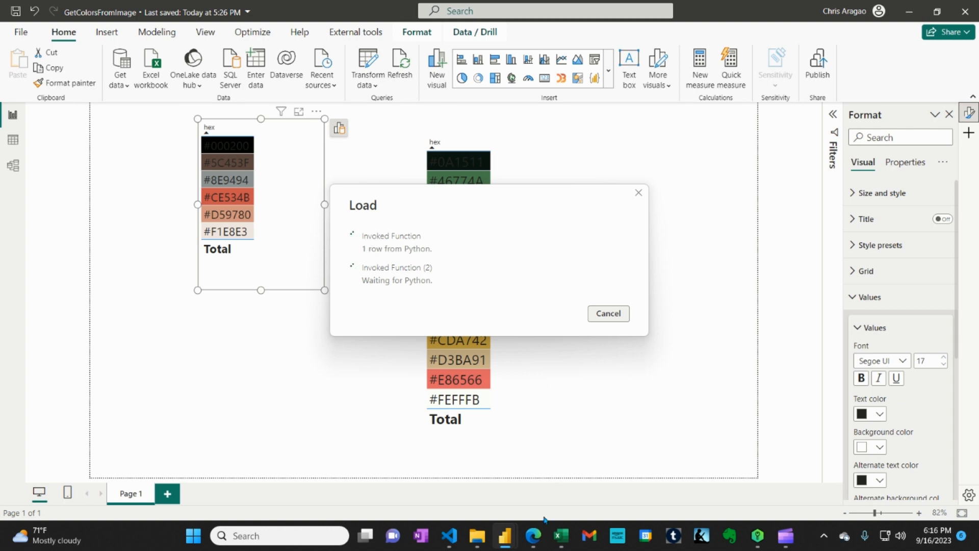
{"action": "mouse_move", "coordinate": [534, 535]}
{"action": "left_click", "coordinate": [465, 468]}
{"action": "mouse_move", "coordinate": [18, 156]}
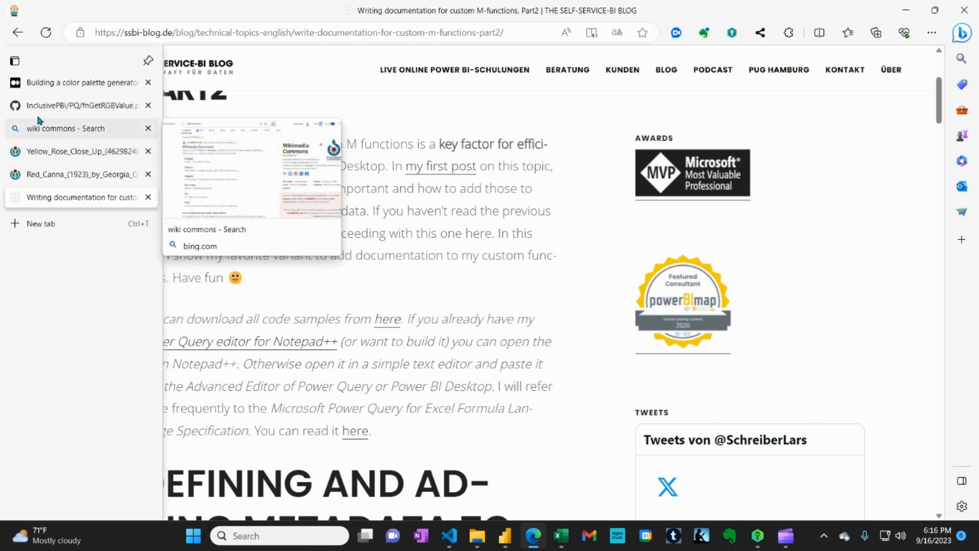
{"action": "left_click", "coordinate": [51, 91]}
{"action": "scroll", "coordinate": [545, 249], "scroll_direction": "down", "scroll_amount": 8}
{"action": "scroll", "coordinate": [538, 250], "scroll_direction": "up", "scroll_amount": 1}
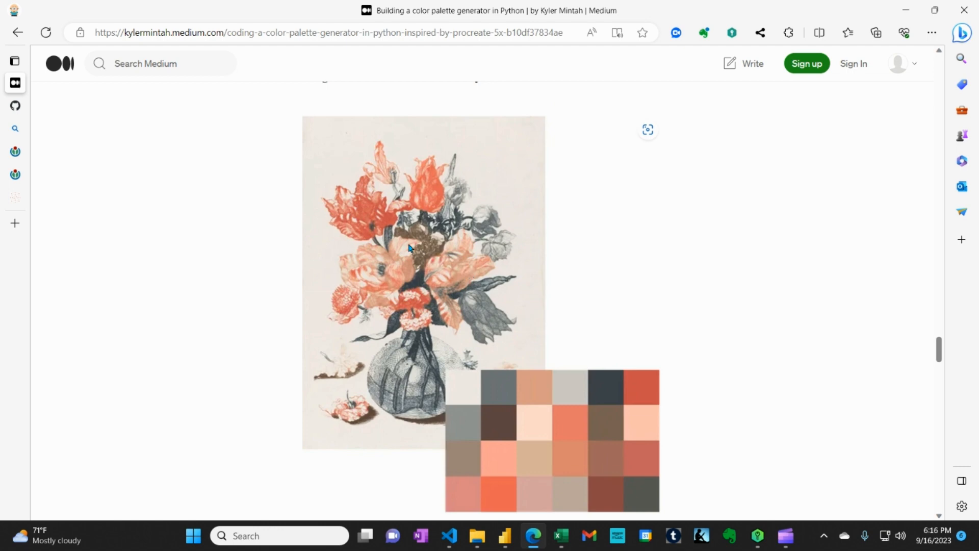
Return to the Power BI report's hex color tables, reopen the Power Query Editor and open the Invoked Function (2) query
{"action": "left_click", "coordinate": [505, 534]}
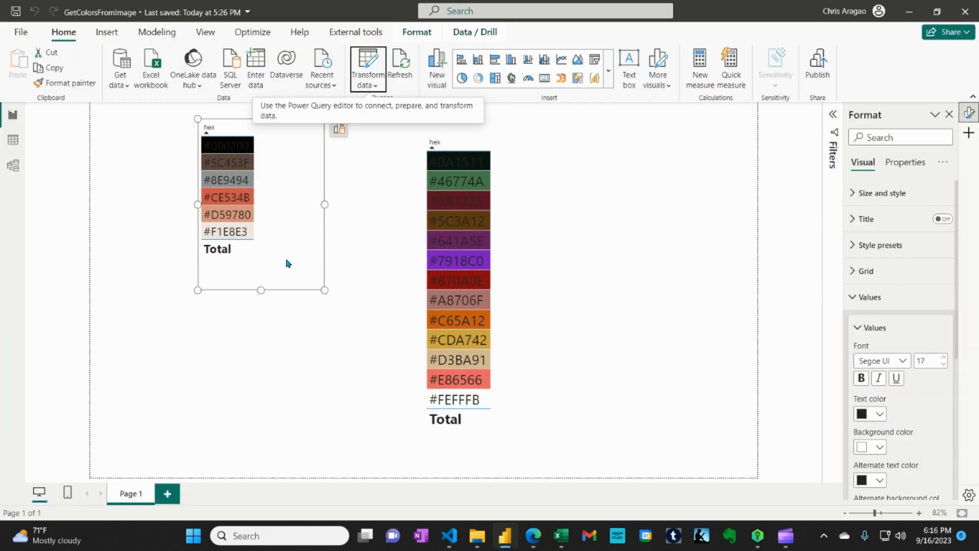
{"action": "left_click", "coordinate": [365, 64]}
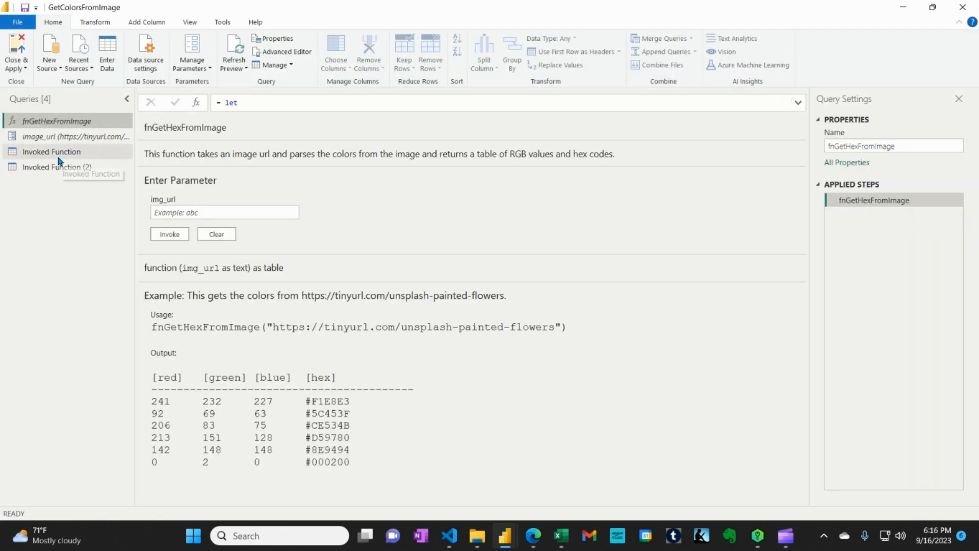
{"action": "left_click", "coordinate": [59, 166]}
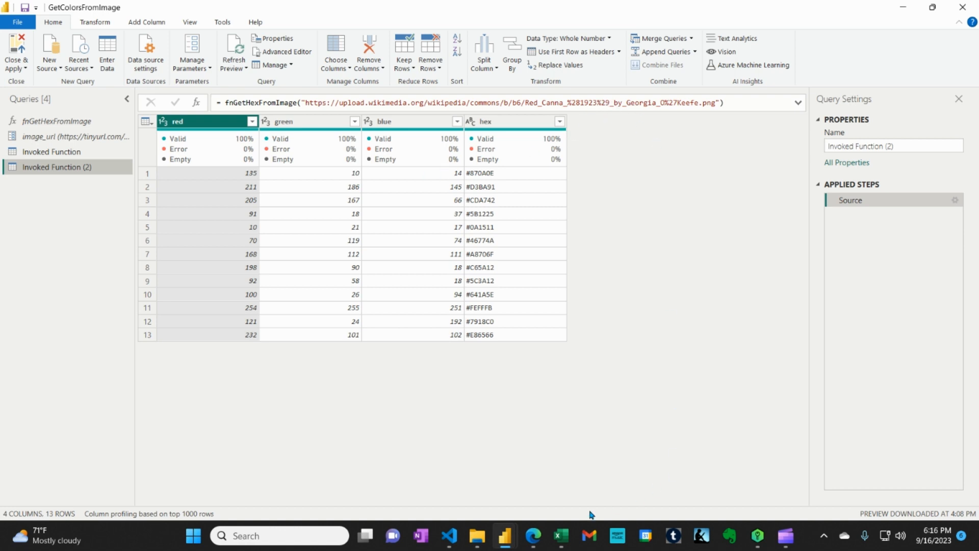
Switch to Edge and view the Red Canna painting used as the image source of Invoked Function (2)
{"action": "left_click", "coordinate": [540, 535]}
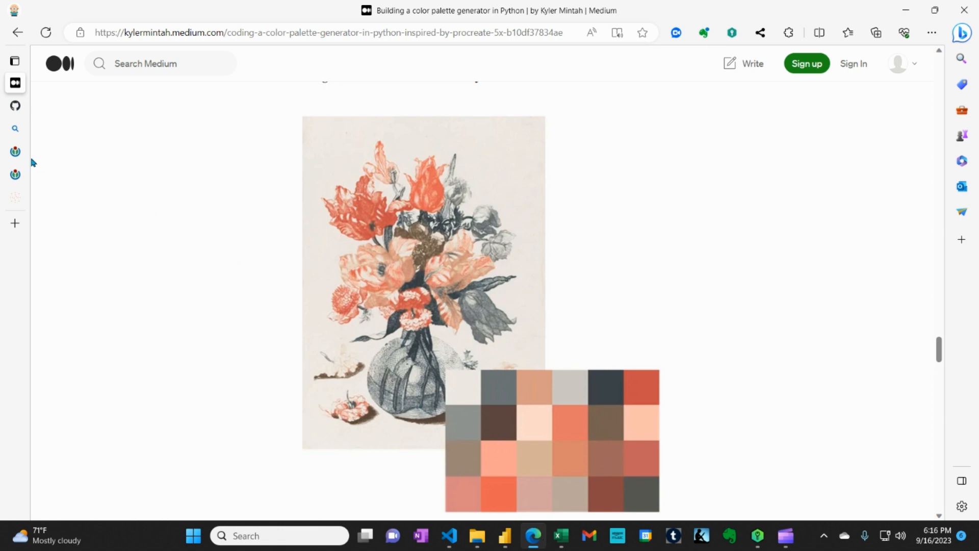
{"action": "mouse_move", "coordinate": [15, 174]}
{"action": "left_click", "coordinate": [51, 176]}
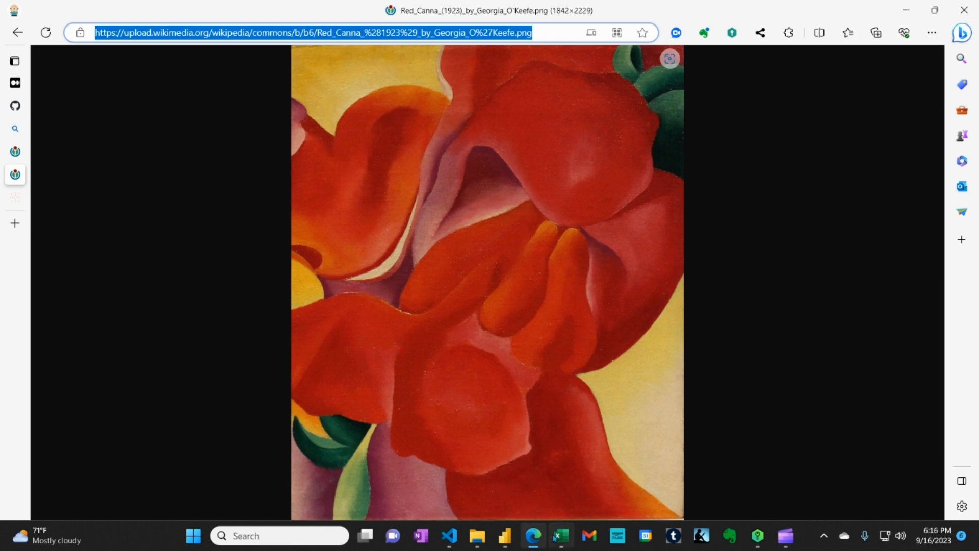
Compare the Red Canna painting with the hex colors in Power BI, and reopen the Power Query Editor from the report
{"action": "mouse_move", "coordinate": [505, 536]}
{"action": "left_click", "coordinate": [570, 480]}
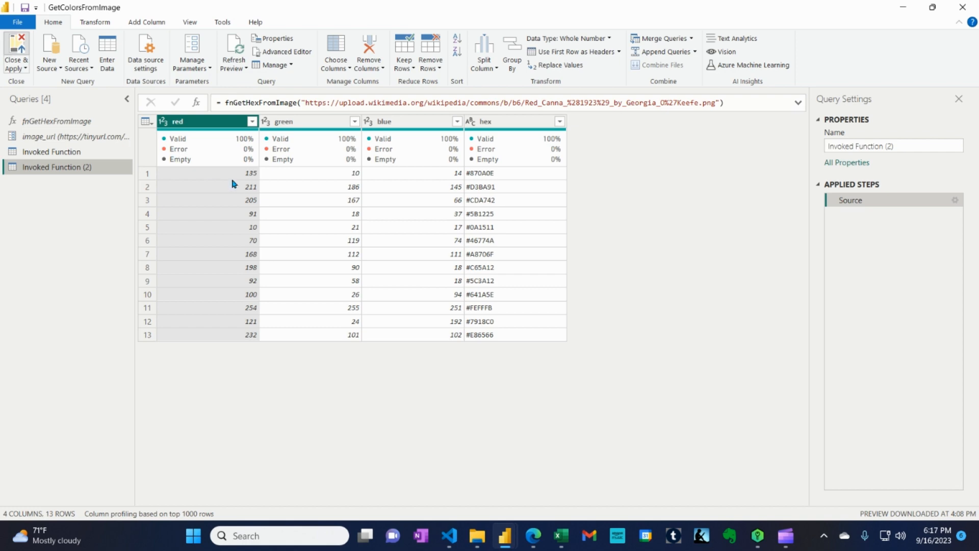
{"action": "key", "text": "alt+Tab"}
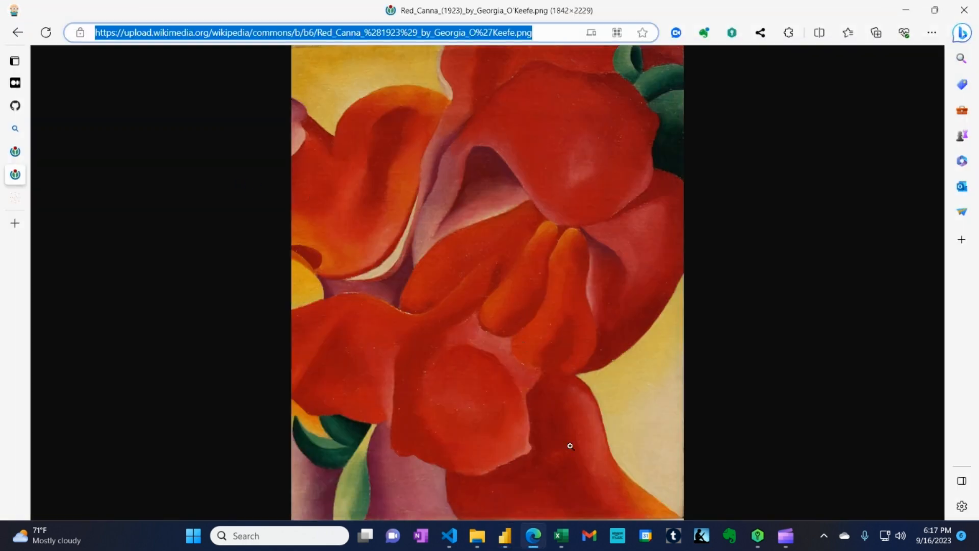
{"action": "left_click", "coordinate": [505, 536]}
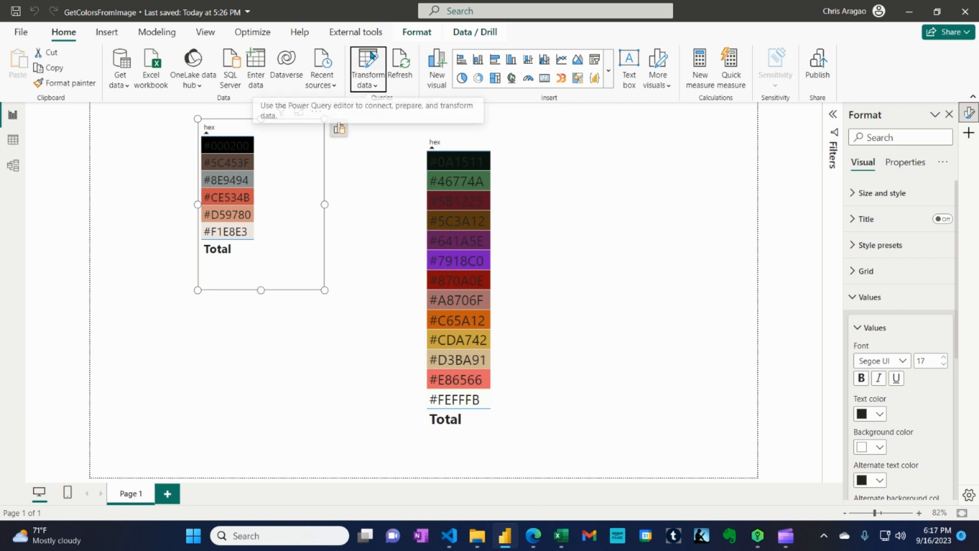
{"action": "left_click", "coordinate": [369, 60]}
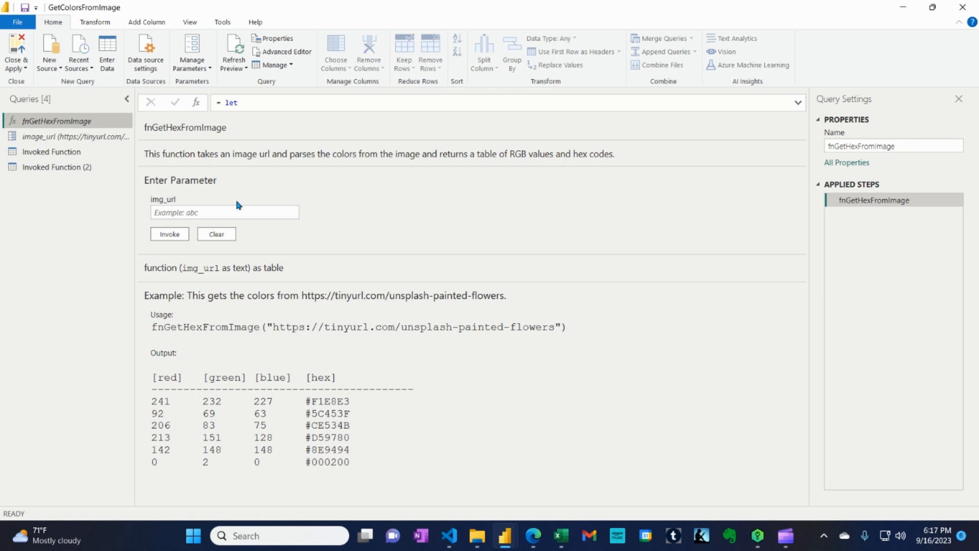
Switch to Edge, open the Yellow Rose Close Up image and copy its Wikimedia URL
{"action": "left_click", "coordinate": [534, 536]}
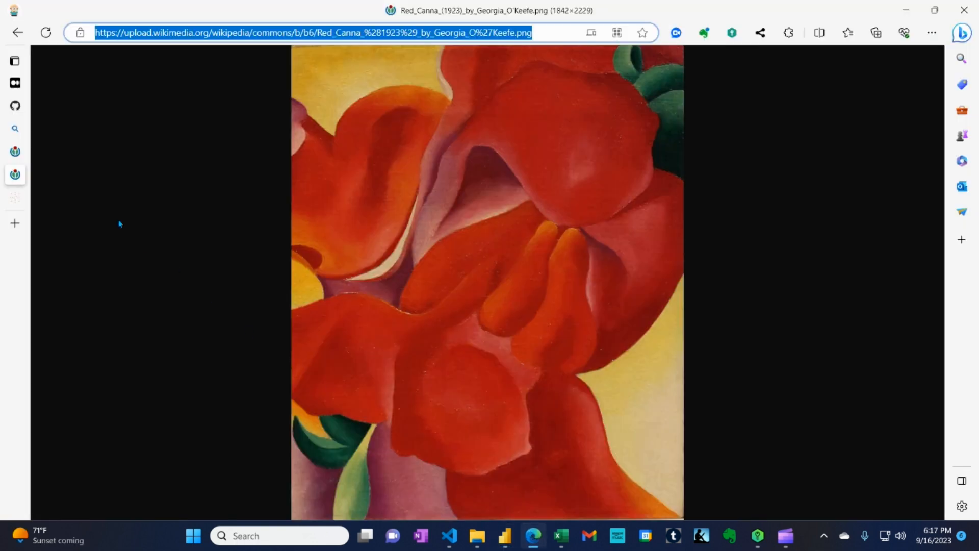
{"action": "mouse_move", "coordinate": [15, 199]}
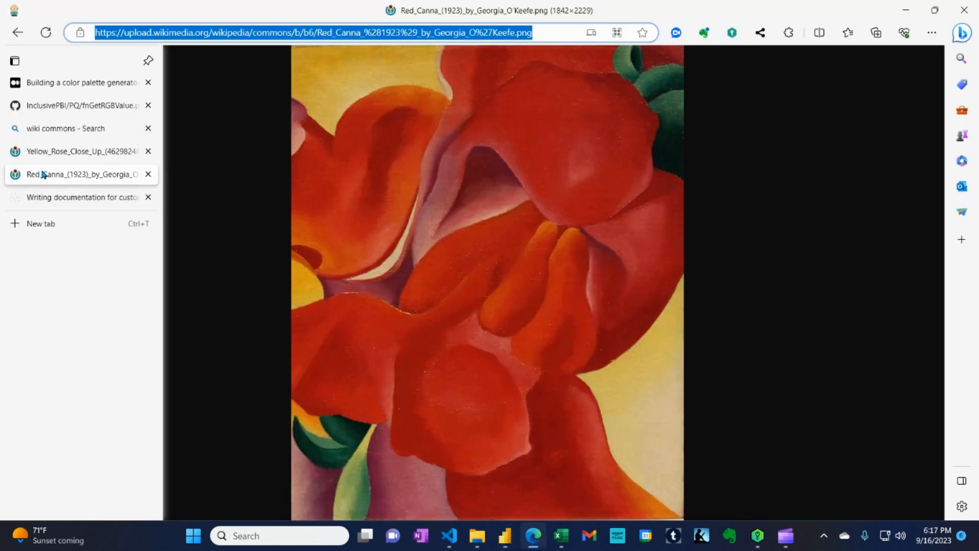
{"action": "left_click", "coordinate": [57, 159]}
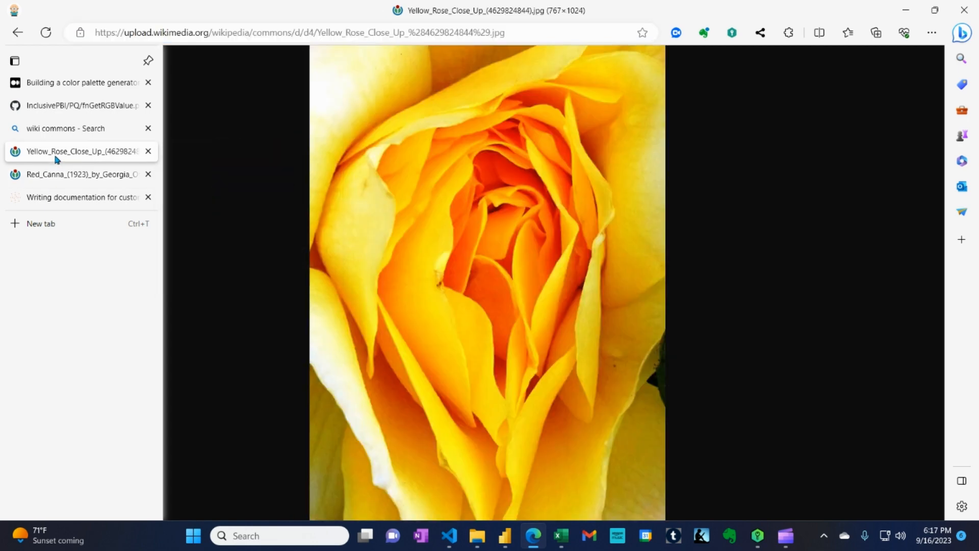
{"action": "left_click", "coordinate": [521, 33]}
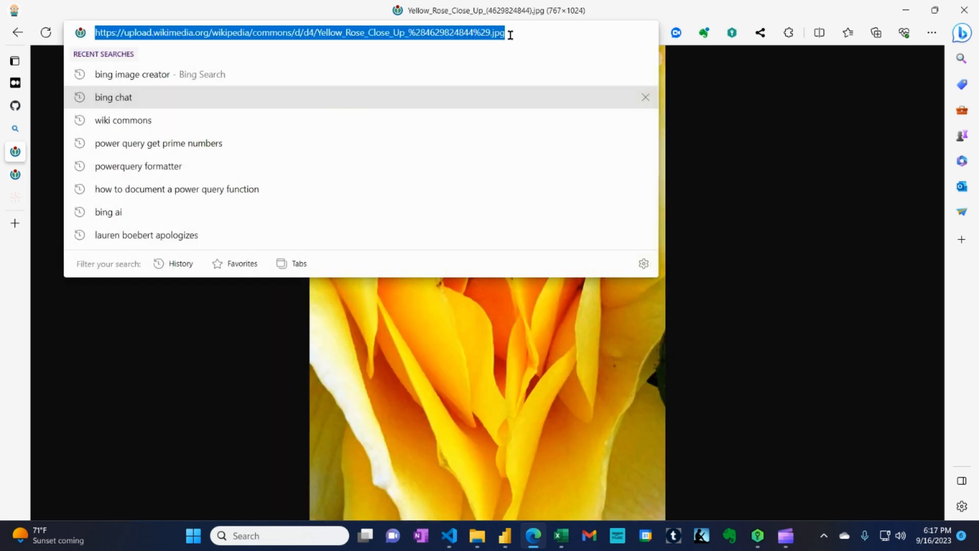
{"action": "right_click", "coordinate": [488, 38]}
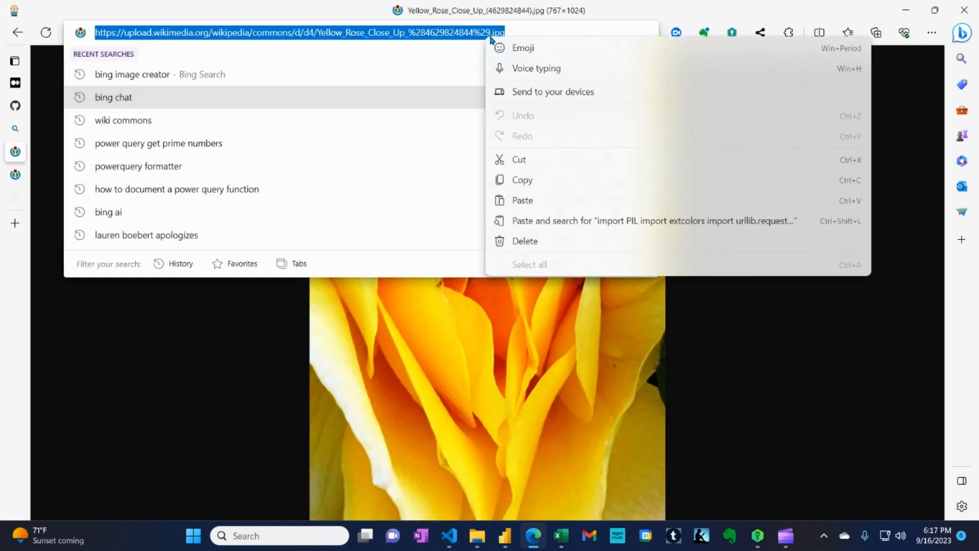
{"action": "left_click", "coordinate": [536, 179]}
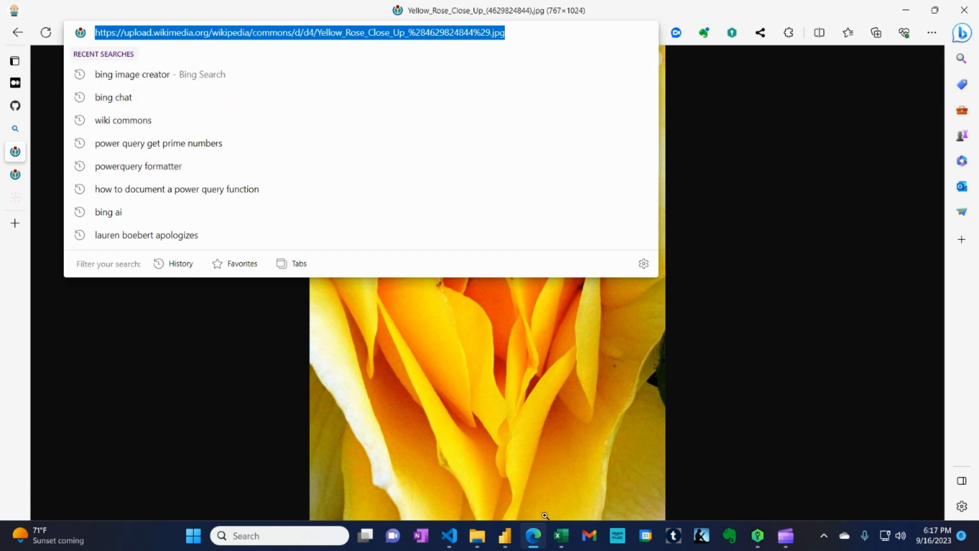
Return to the Power Query Editor and invoke fnGetHexFromImage with the copied yellow rose URL as img_url
{"action": "mouse_move", "coordinate": [506, 540]}
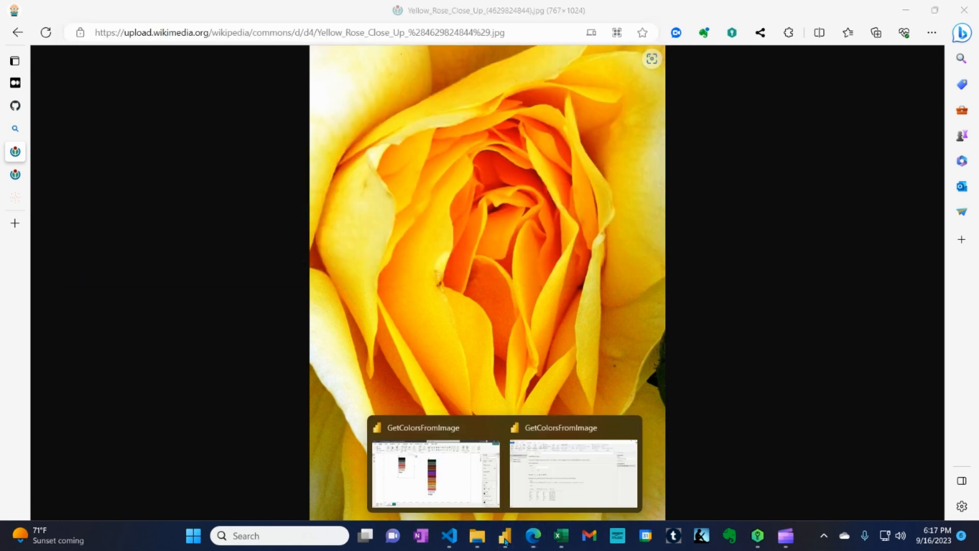
{"action": "left_click", "coordinate": [551, 475]}
{"action": "left_click", "coordinate": [206, 212]}
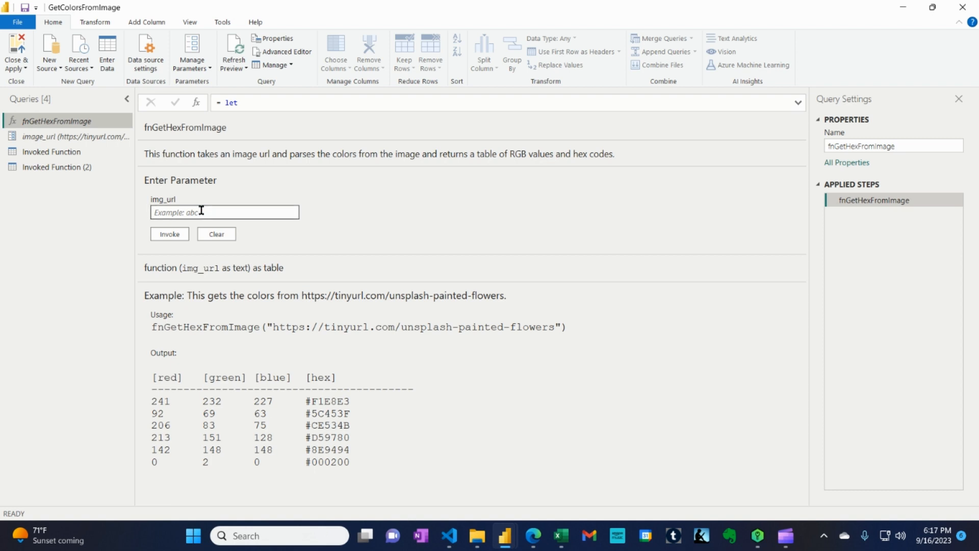
{"action": "key", "text": "ctrl+v"}
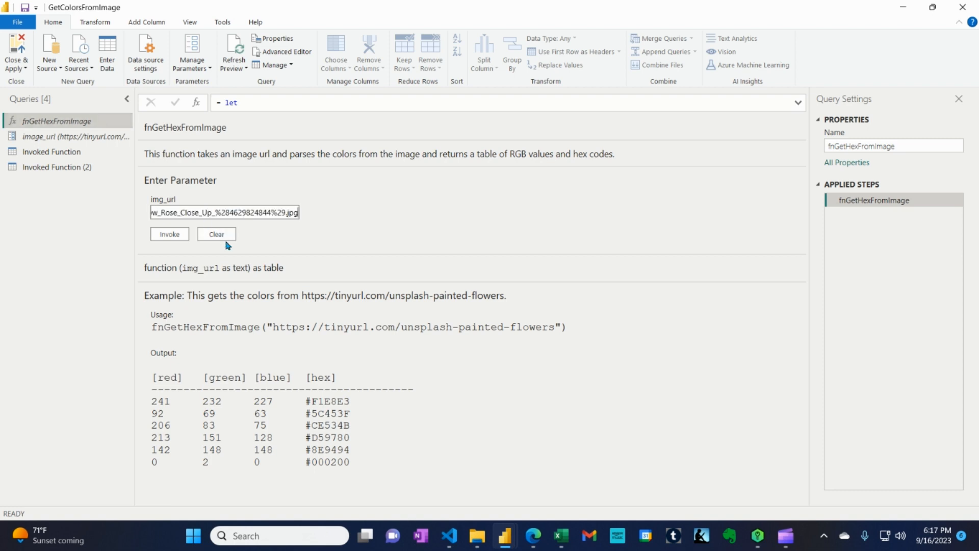
{"action": "left_click", "coordinate": [183, 235]}
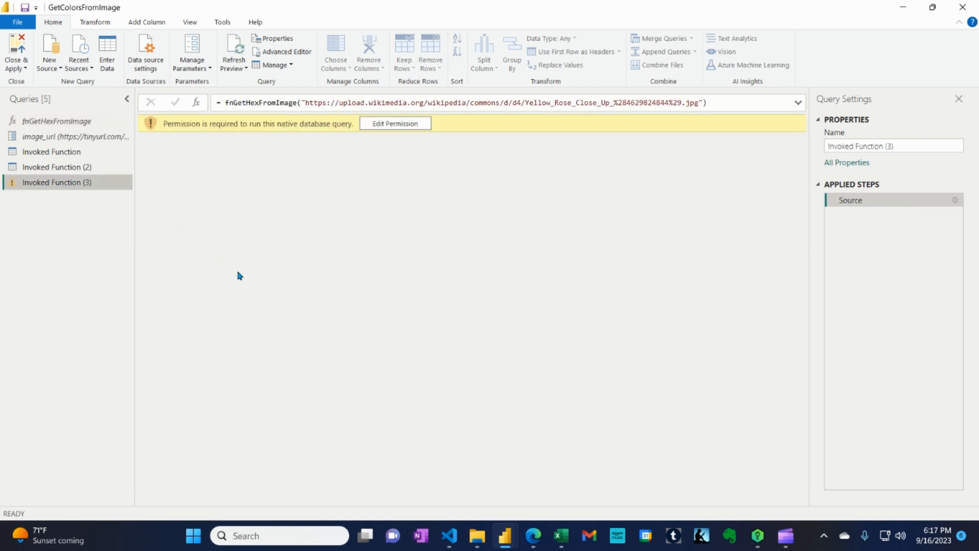
Review and approve running the Python script for Invoked Function (3), and apply the query changes to the report
{"action": "left_click", "coordinate": [394, 124]}
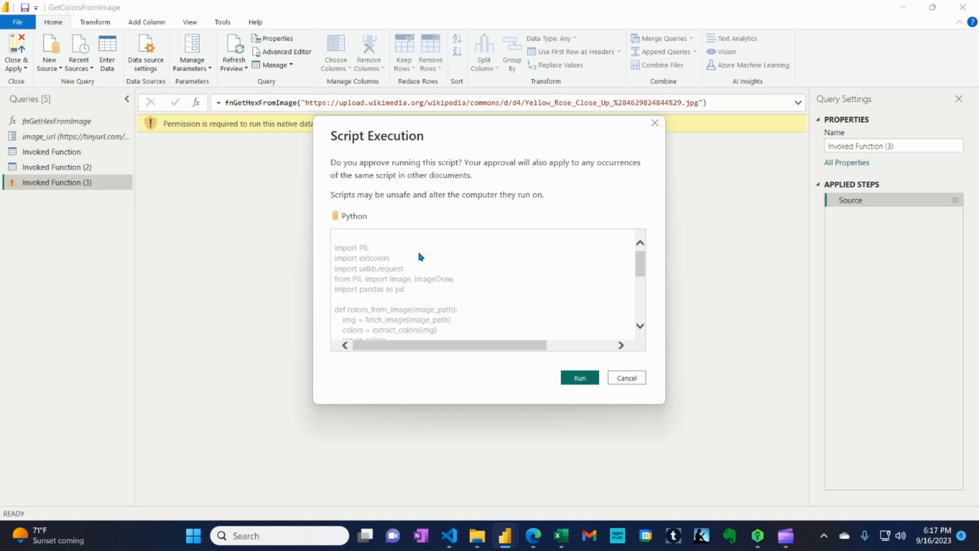
{"action": "scroll", "coordinate": [516, 309], "scroll_direction": "down", "scroll_amount": 3}
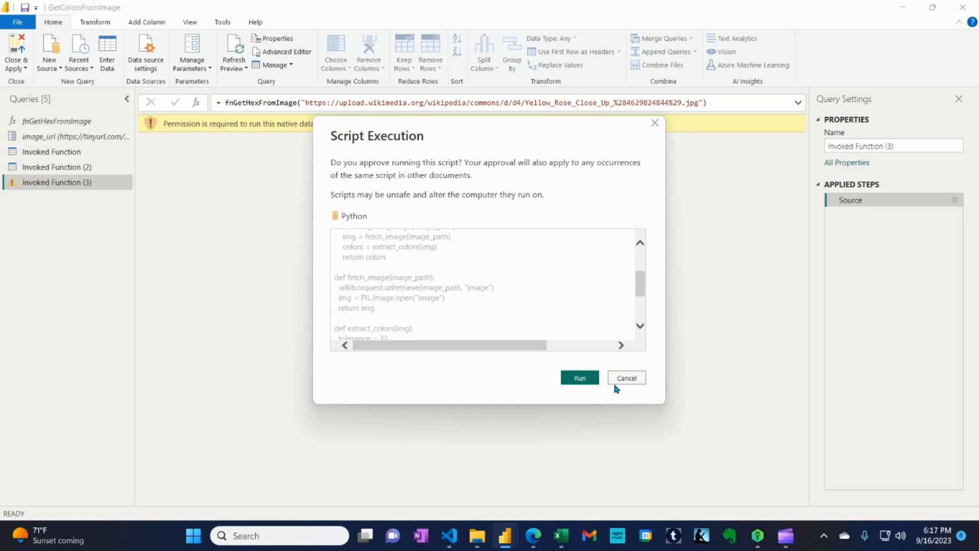
{"action": "left_click", "coordinate": [580, 378]}
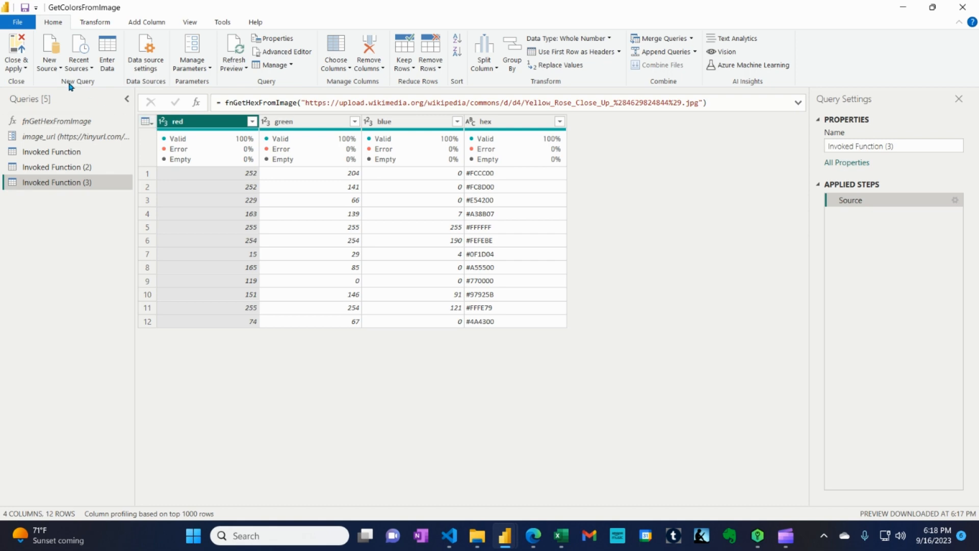
{"action": "key", "text": "alt+Tab"}
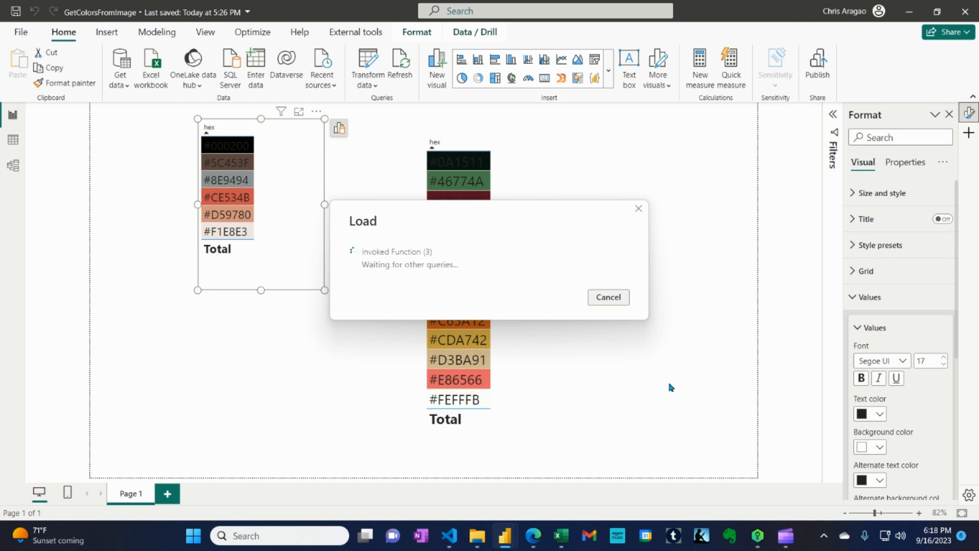
{"action": "left_click", "coordinate": [580, 378]}
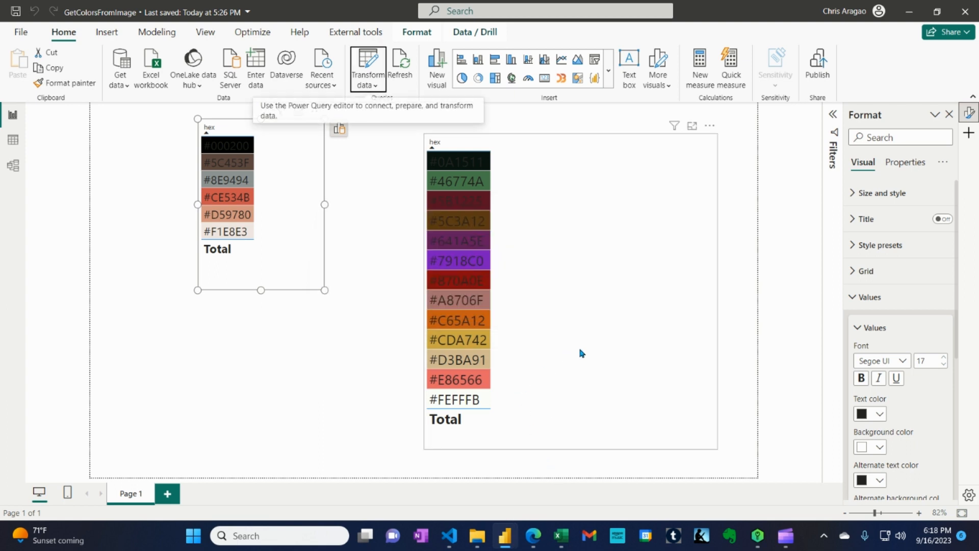
Move the longer hex table to the page's left side, narrow it, and place the shorter hex table beside it
{"action": "left_click_drag", "start_coordinate": [617, 267], "coordinate": [304, 313]}
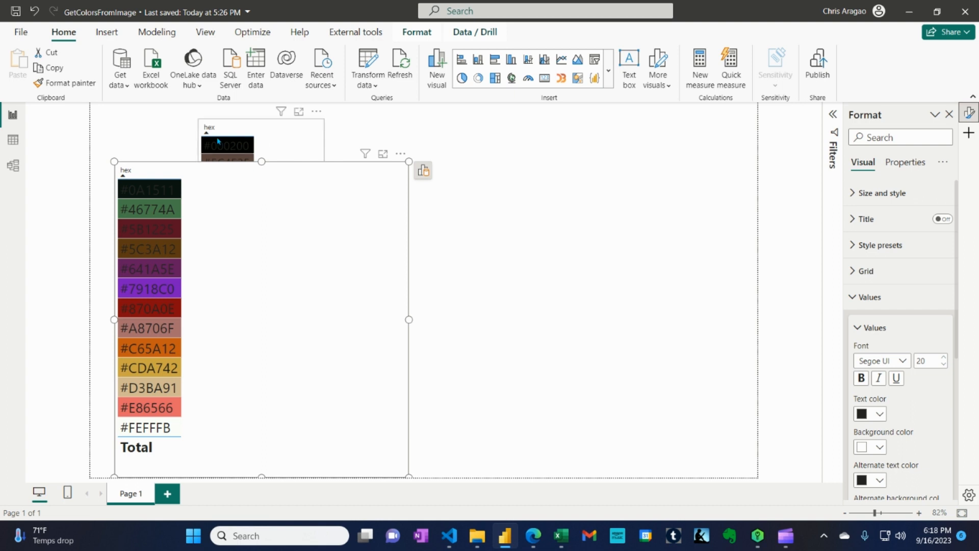
{"action": "left_click", "coordinate": [263, 139]}
{"action": "left_click", "coordinate": [357, 346]}
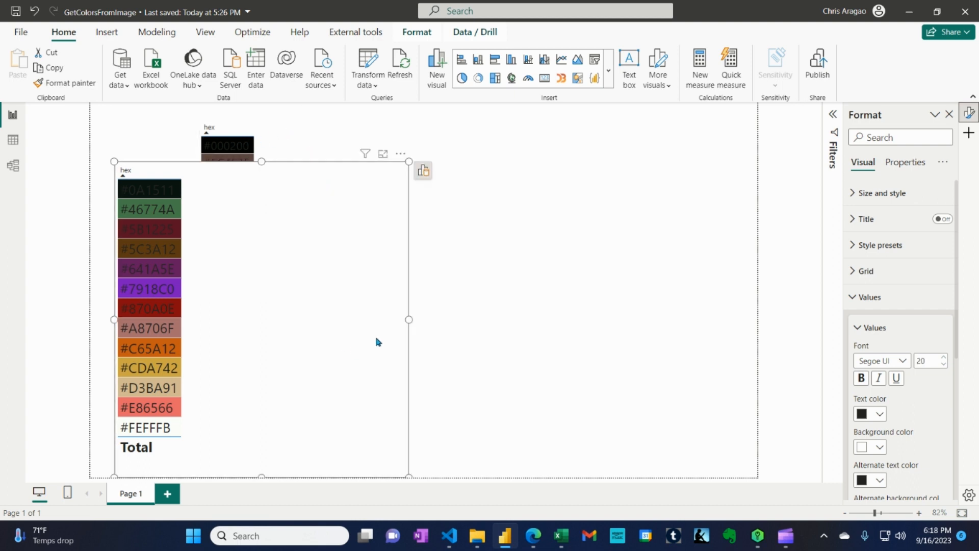
{"action": "left_click_drag", "start_coordinate": [406, 318], "coordinate": [213, 318]}
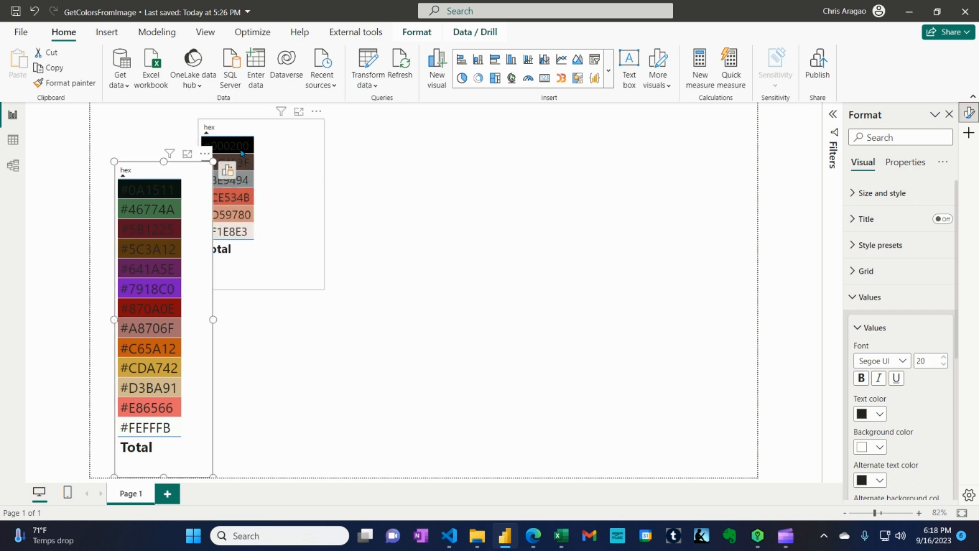
{"action": "left_click_drag", "start_coordinate": [311, 174], "coordinate": [349, 204]}
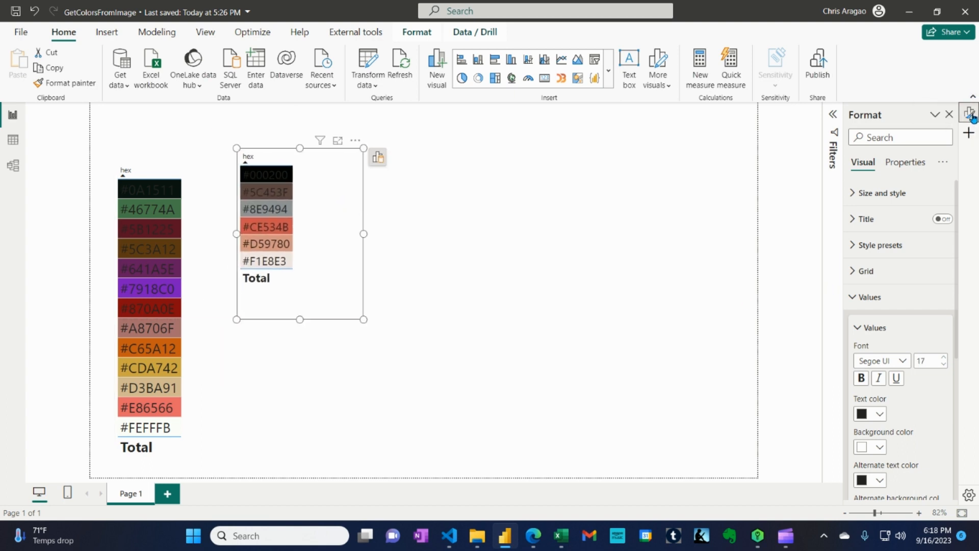
Show the report's data fields, add a table of hex from Invoked Function (3) in the empty area, and lengthen it
{"action": "left_click", "coordinate": [204, 32]}
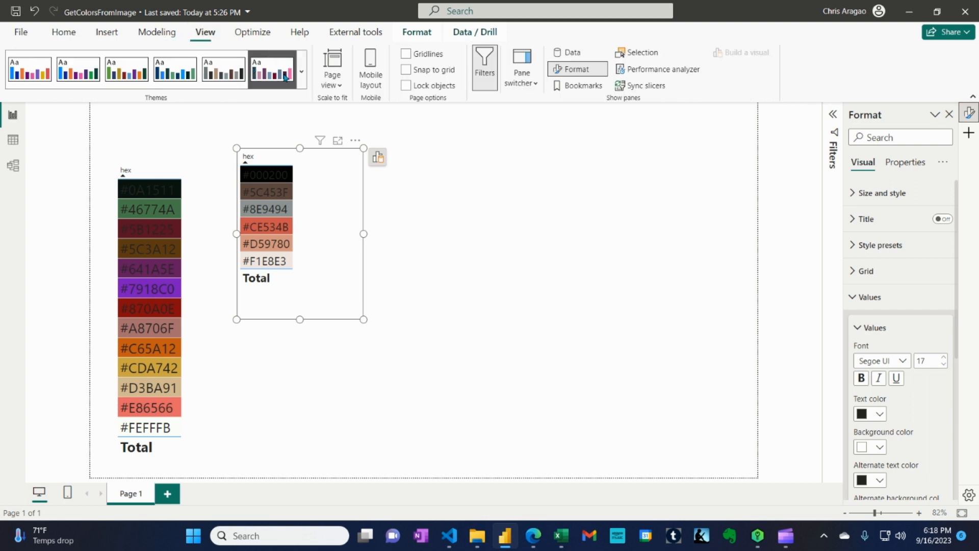
{"action": "left_click", "coordinate": [567, 52]}
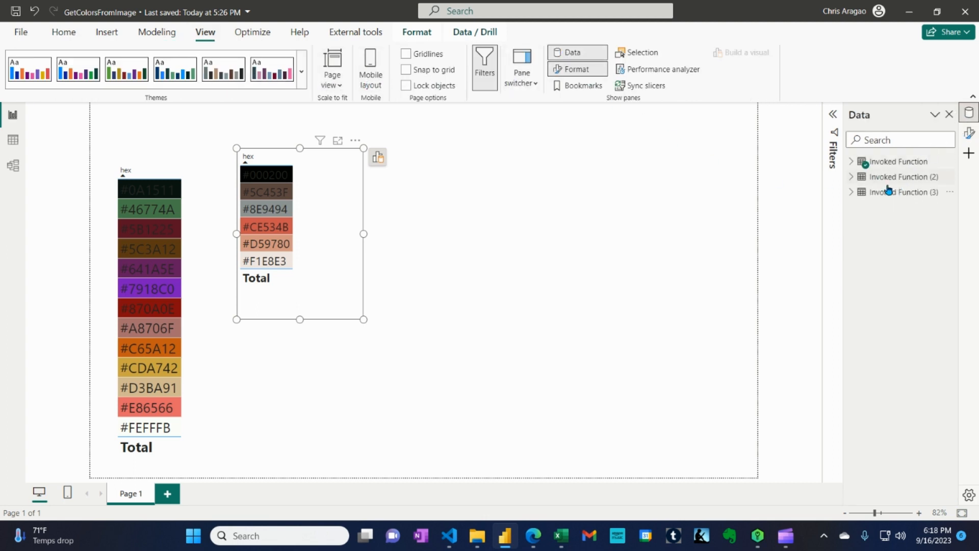
{"action": "left_click", "coordinate": [852, 193]}
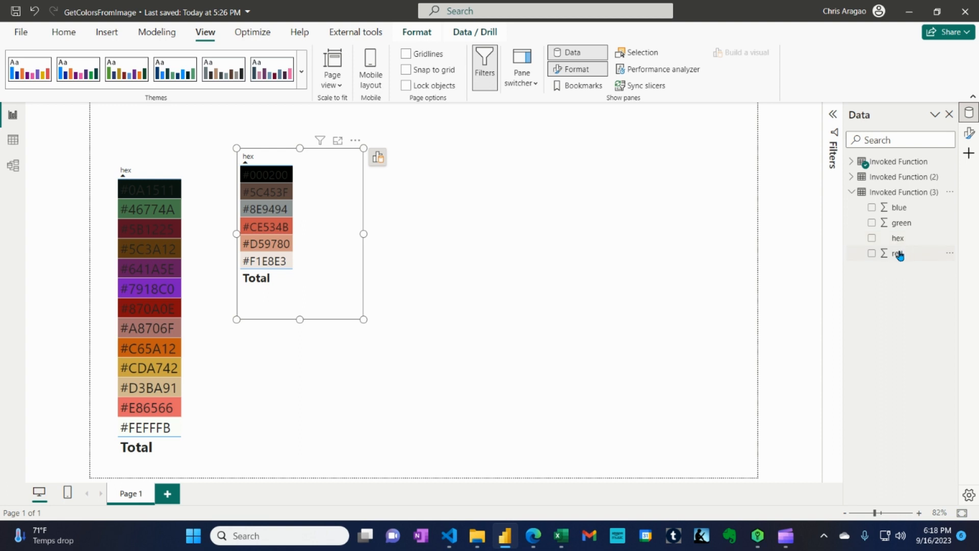
{"action": "left_click_drag", "start_coordinate": [898, 244], "coordinate": [587, 199]}
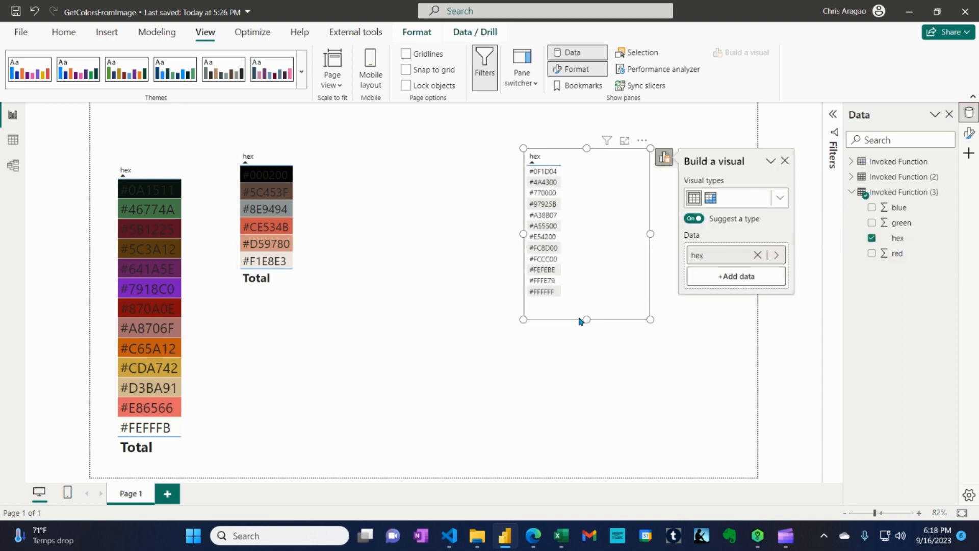
{"action": "left_click_drag", "start_coordinate": [587, 317], "coordinate": [587, 367]}
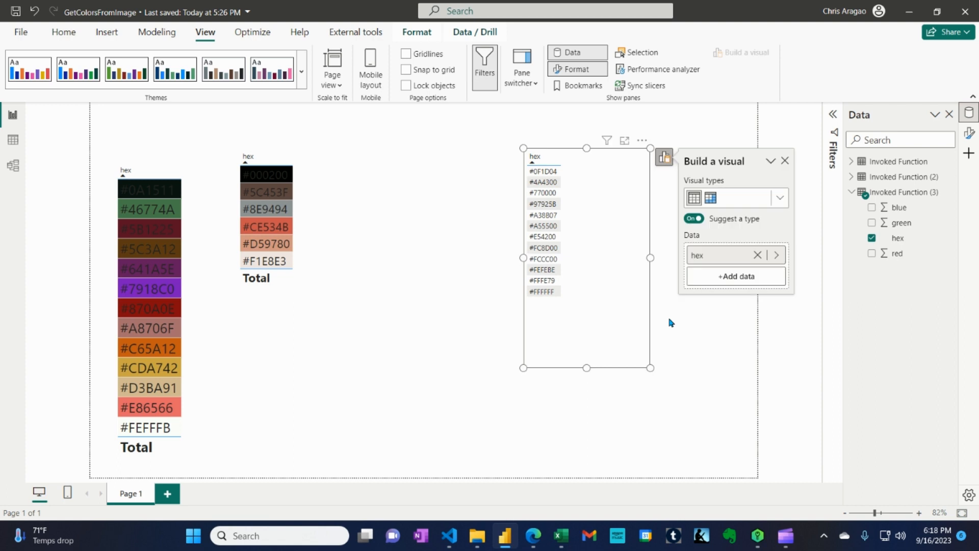
Set the new hex table's values font size to 16 and lengthen the table to fit all rows
{"action": "left_click", "coordinate": [969, 133]}
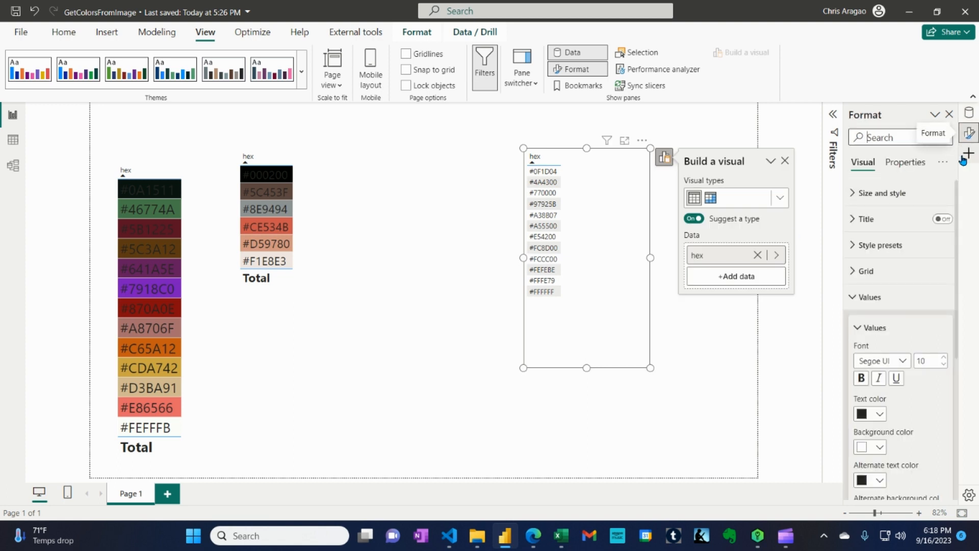
{"action": "left_click", "coordinate": [943, 357]}
{"action": "left_click", "coordinate": [944, 357]}
{"action": "left_click", "coordinate": [943, 357]}
{"action": "left_click", "coordinate": [943, 357]}
{"action": "left_click", "coordinate": [943, 357]}
{"action": "left_click", "coordinate": [943, 357]}
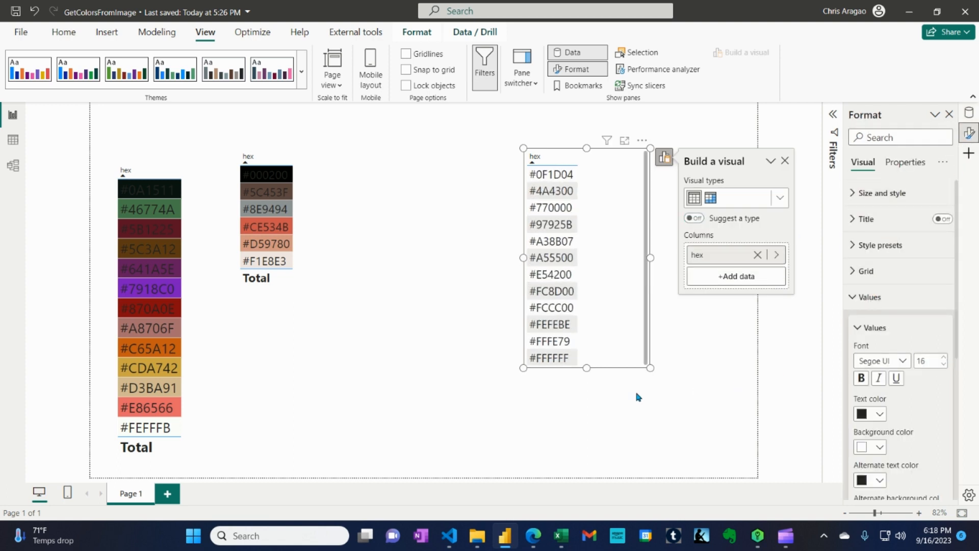
{"action": "left_click_drag", "start_coordinate": [593, 371], "coordinate": [591, 395]}
Enable the hex cells' background color with the Field value format style based on First hex, and lengthen the table further
{"action": "scroll", "coordinate": [914, 339], "scroll_direction": "down", "scroll_amount": 5}
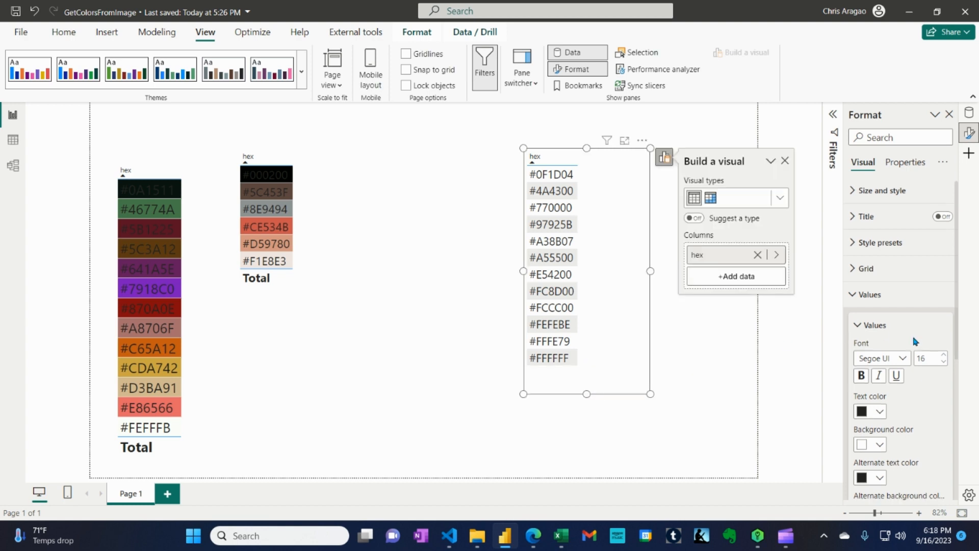
{"action": "left_click", "coordinate": [885, 409]}
{"action": "scroll", "coordinate": [897, 394], "scroll_direction": "down", "scroll_amount": 3}
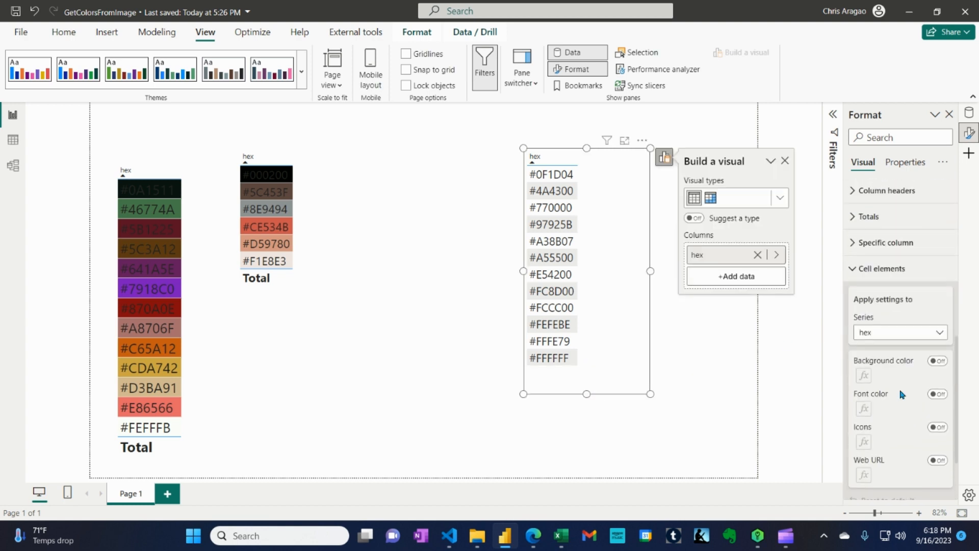
{"action": "left_click", "coordinate": [938, 357]}
{"action": "left_click", "coordinate": [864, 372]}
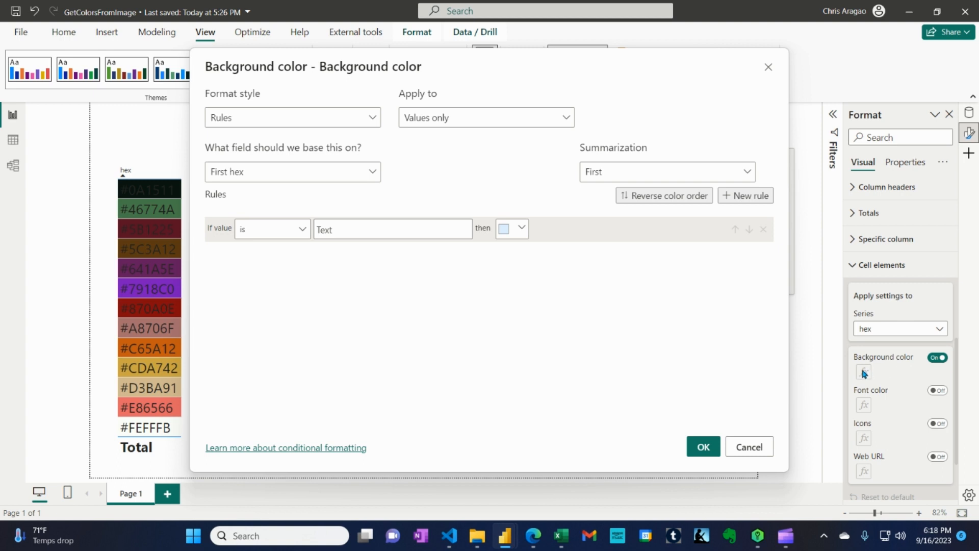
{"action": "left_click", "coordinate": [305, 122]}
{"action": "left_click", "coordinate": [276, 176]}
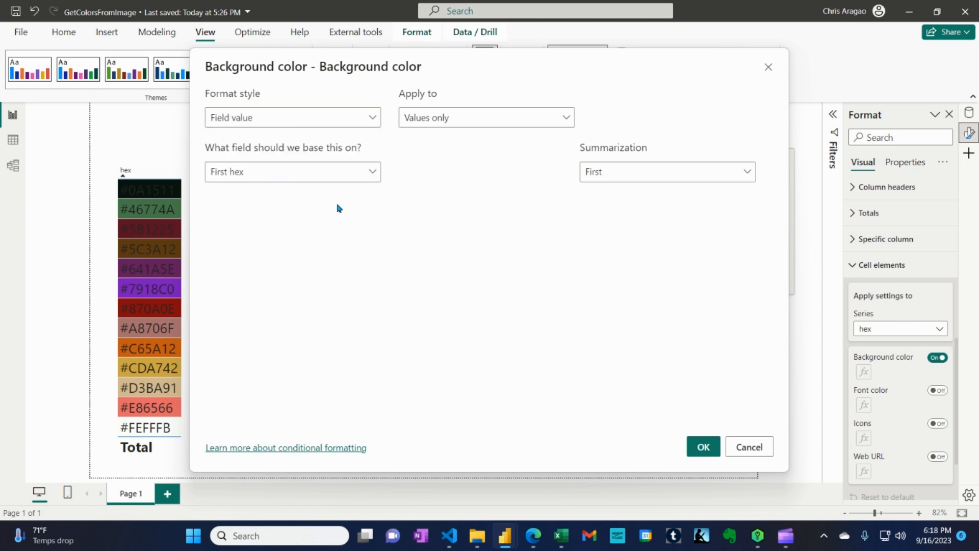
{"action": "left_click", "coordinate": [704, 447]}
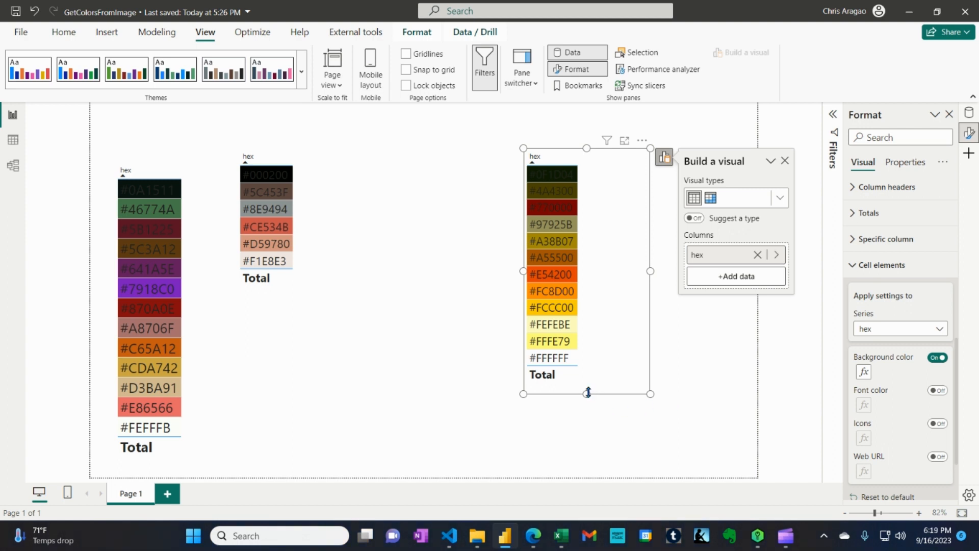
{"action": "left_click_drag", "start_coordinate": [588, 393], "coordinate": [595, 435]}
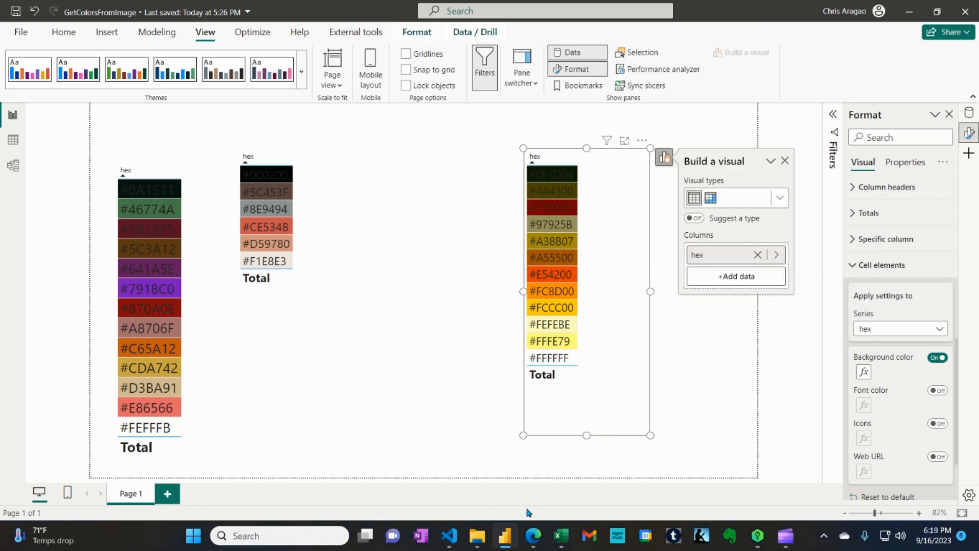
Switch to Edge to view the yellow rose image and return to Power BI to compare it with the new color table
{"action": "mouse_move", "coordinate": [533, 536]}
{"action": "left_click", "coordinate": [546, 472]}
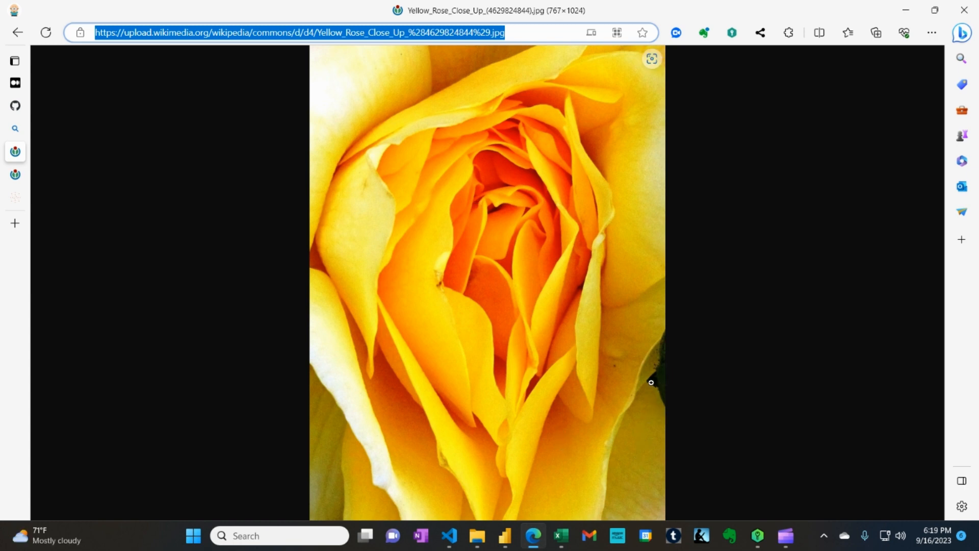
{"action": "left_click", "coordinate": [507, 536]}
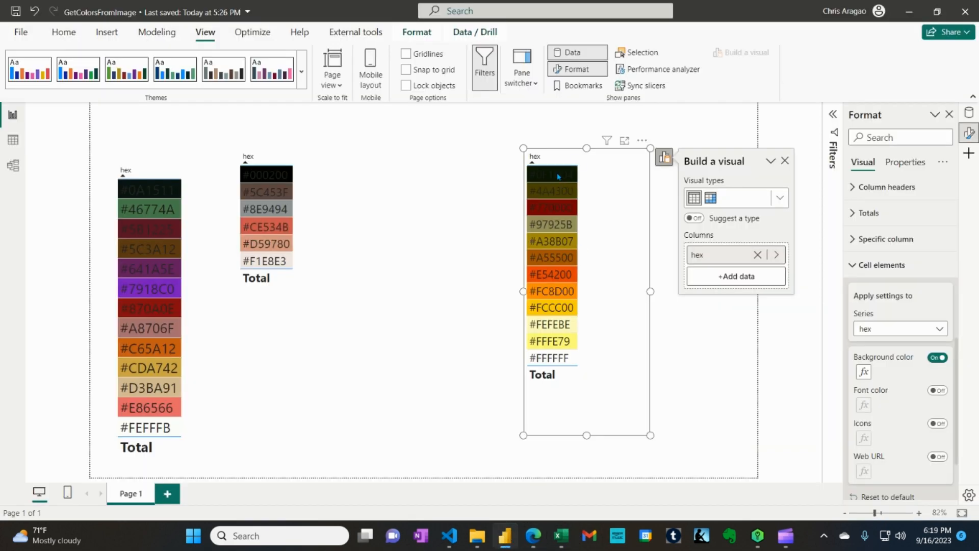